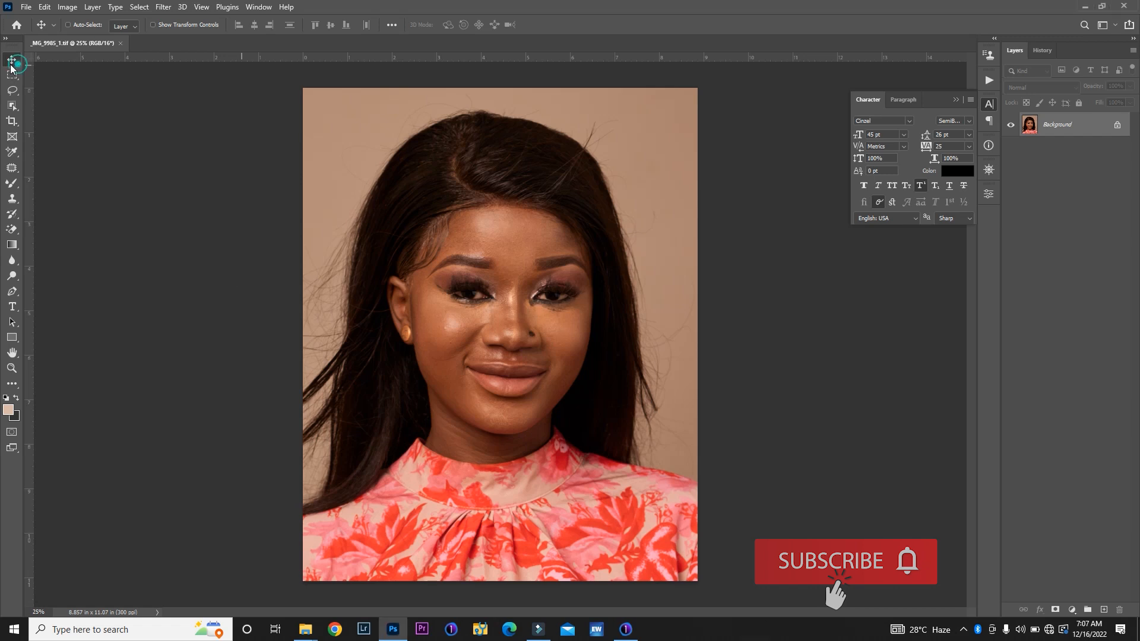
# Step: Duplicate the background layer of the portrait
pyautogui.hotkey('ctrl', '+')
pyautogui.hotkey('ctrl', '+')
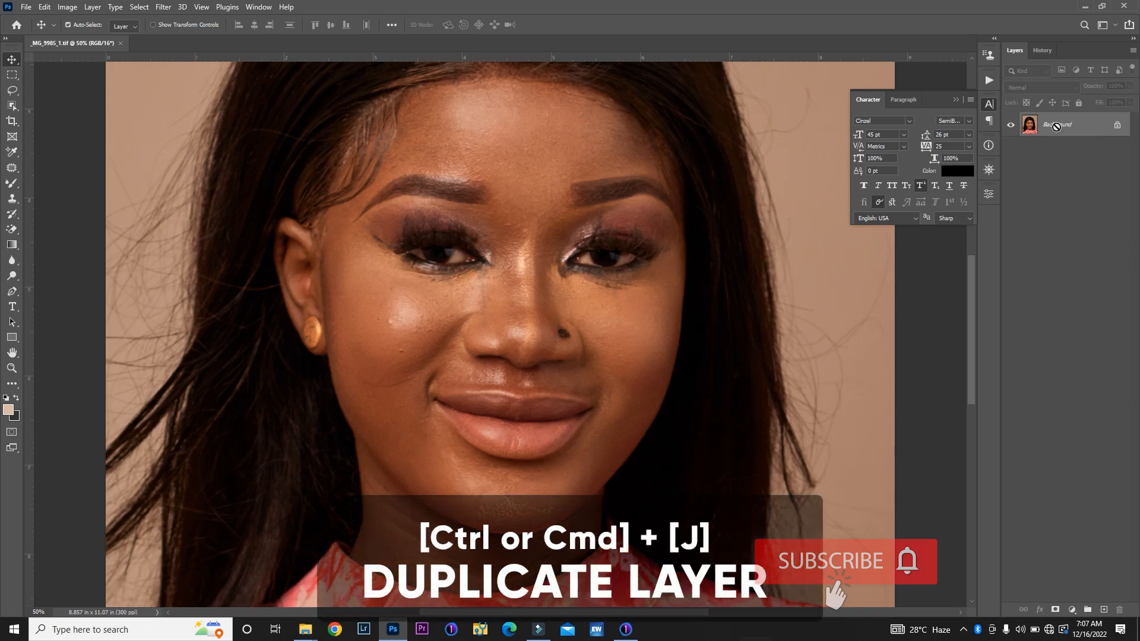
pyautogui.hotkey('ctrl', 'j')
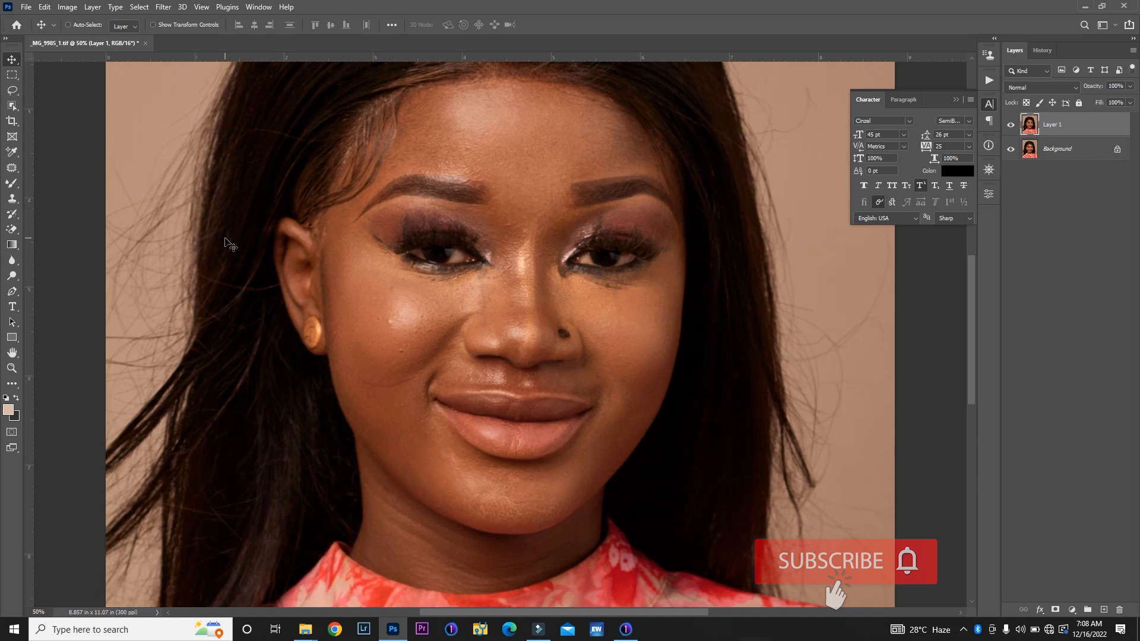
# Step: Choose the Spot Healing Brush and shrink its soft tip to fit the small blemishes on the cheek beside the earring
pyautogui.click(12, 170)
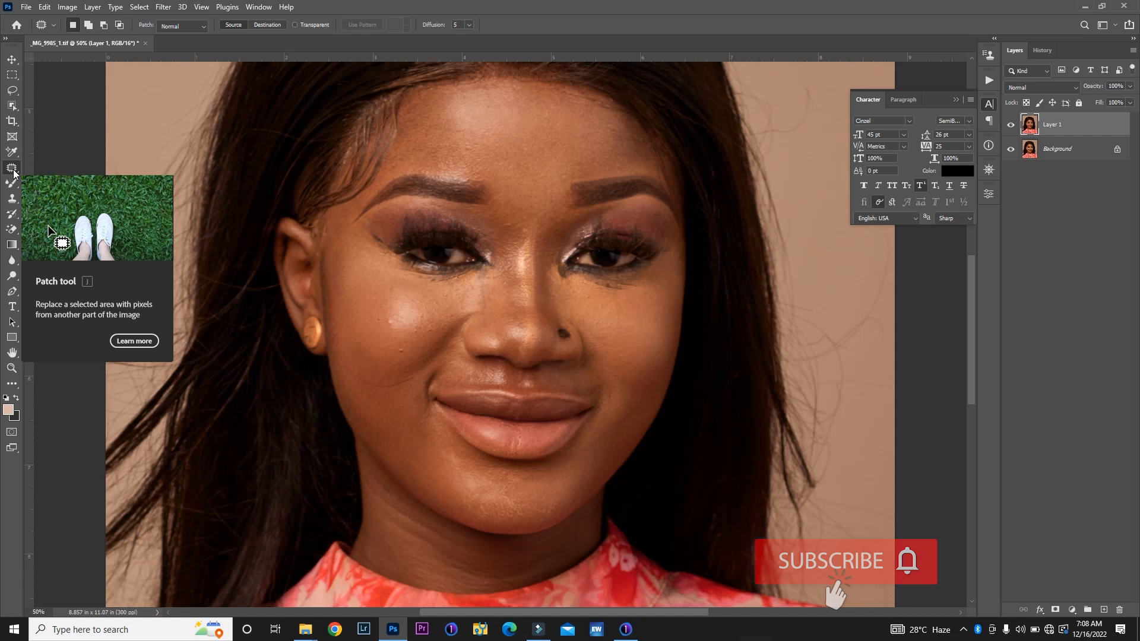
pyautogui.click(12, 170)
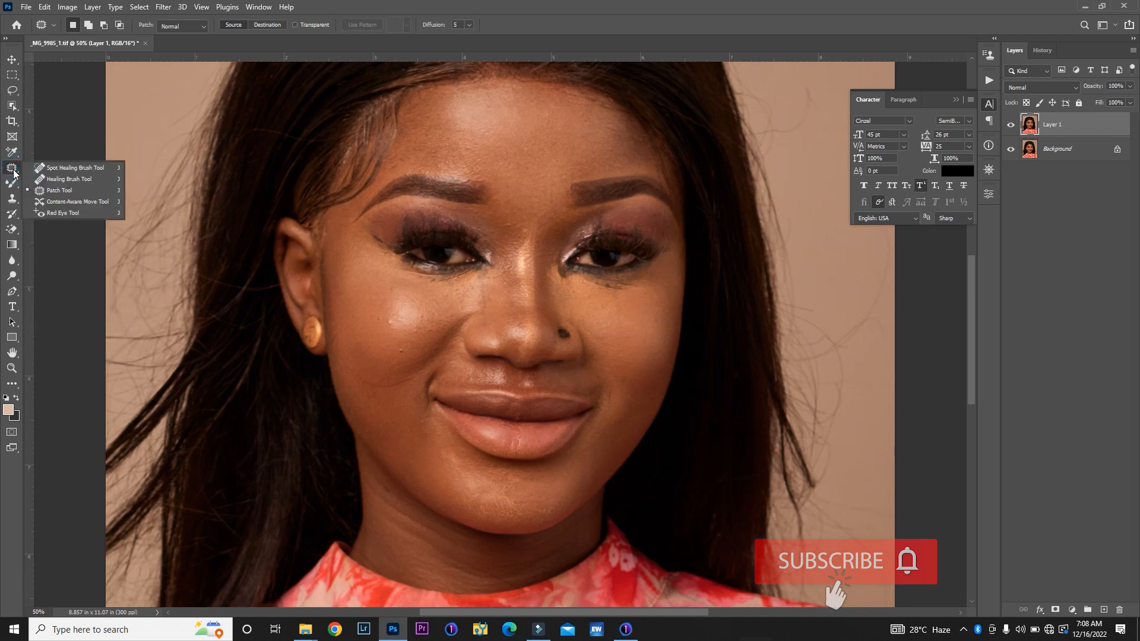
pyautogui.click(47, 170)
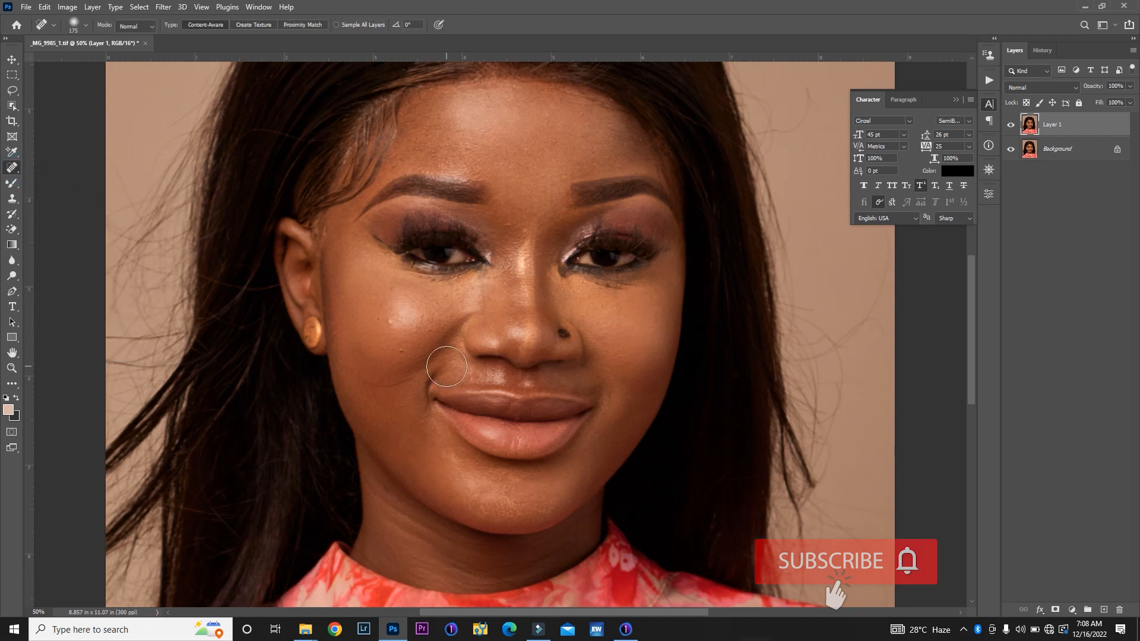
pyautogui.press('z')
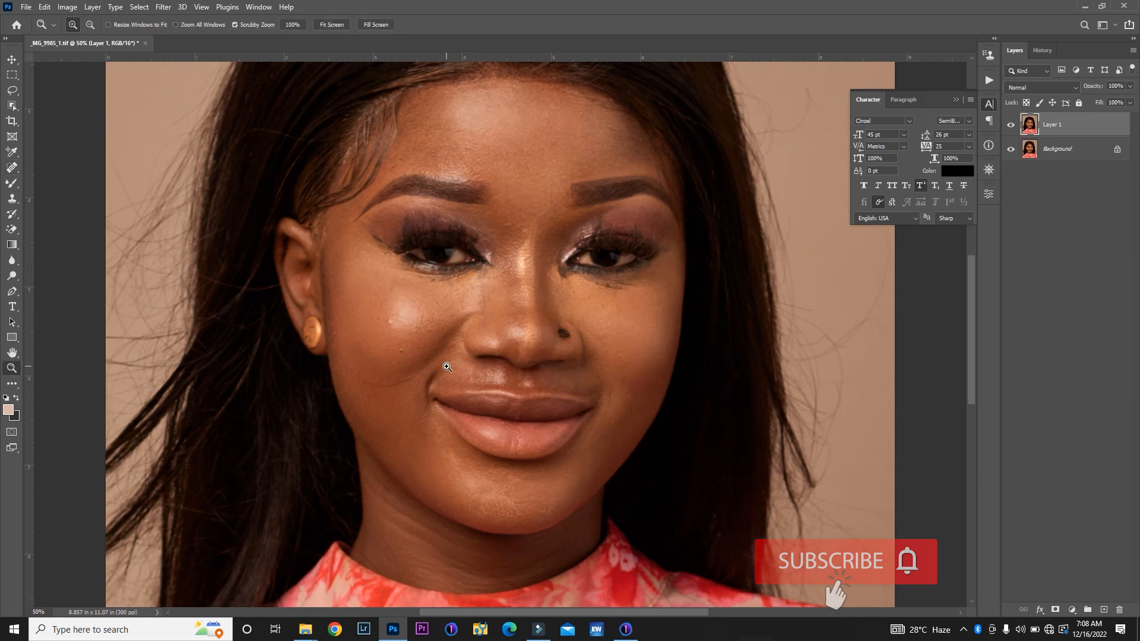
pyautogui.moveTo(386, 384); pyautogui.dragTo(431, 386)
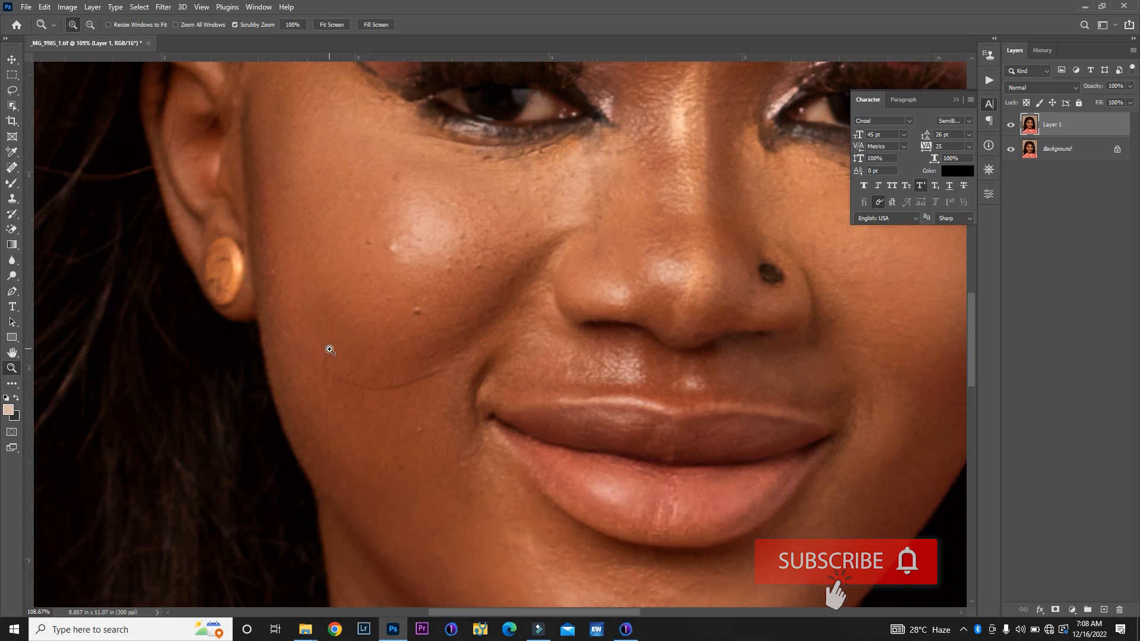
pyautogui.press('j')
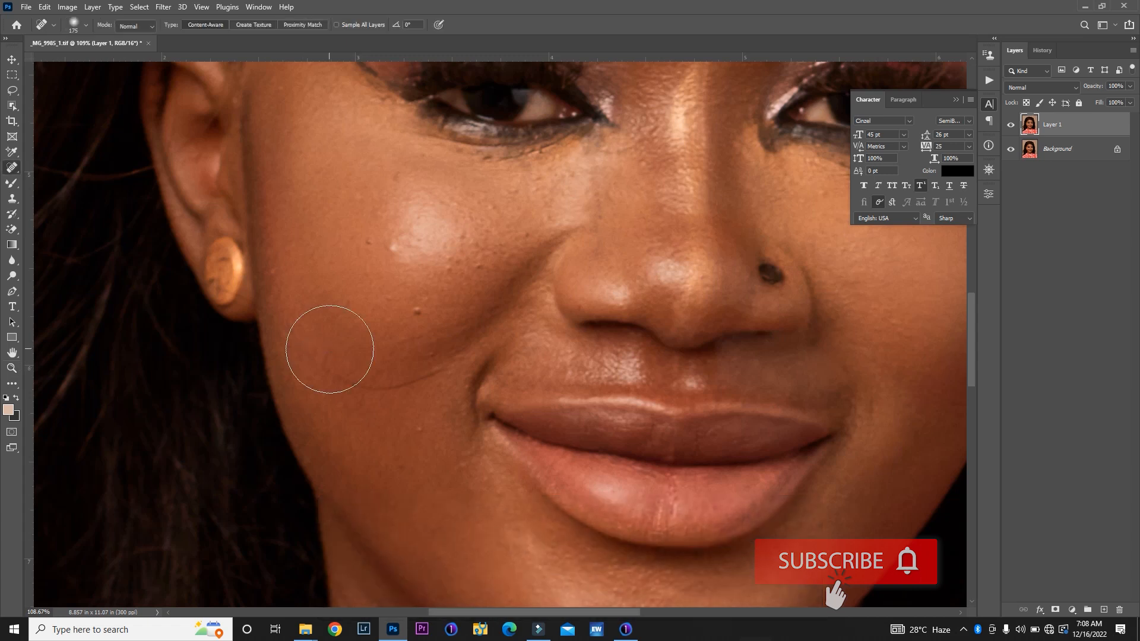
pyautogui.press('[')
pyautogui.press('[')
pyautogui.press('[')
pyautogui.press('[')
pyautogui.press('[')
pyautogui.press('[')
pyautogui.press('[')
pyautogui.press('[')
pyautogui.press('[')
pyautogui.rightClick(328, 349)
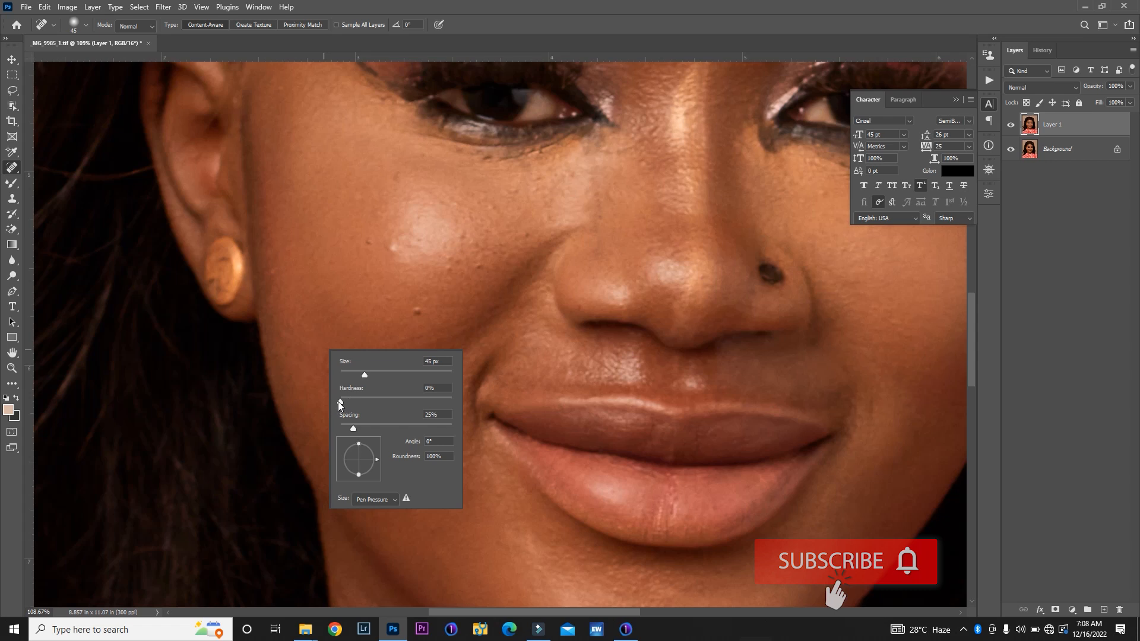
pyautogui.moveTo(363, 376); pyautogui.dragTo(358, 375)
# Step: Heal the individual spots on the upper cheek beside the earring, up to just below the eye
pyautogui.click(361, 291)
pyautogui.click(360, 291)
pyautogui.click(416, 310)
pyautogui.click(417, 309)
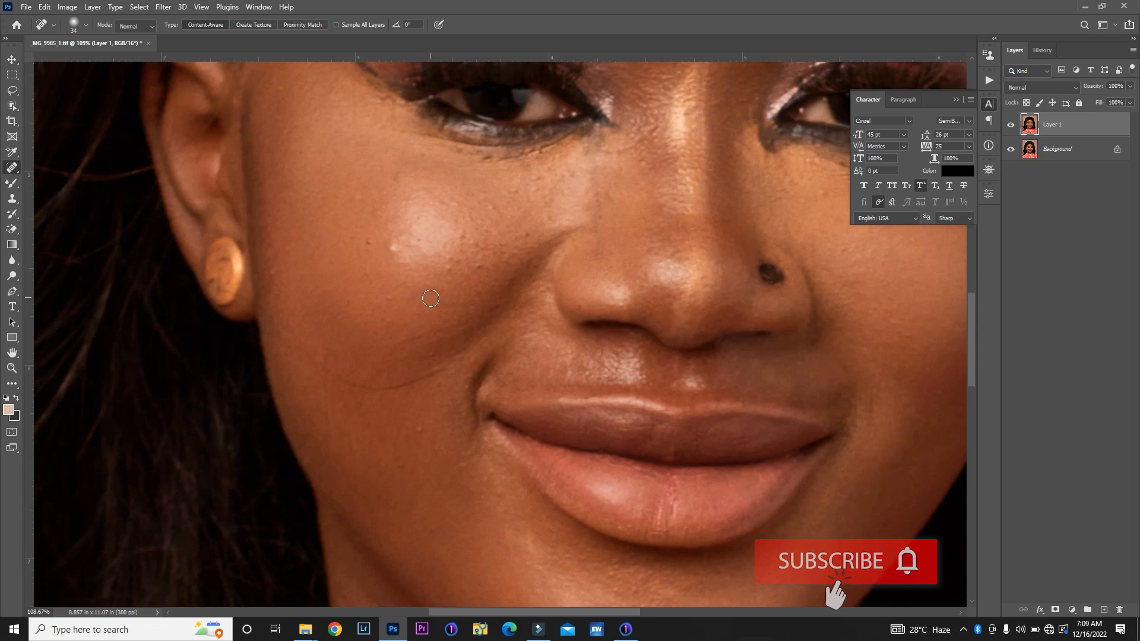
pyautogui.click(389, 289)
pyautogui.click(395, 248)
pyautogui.click(375, 242)
pyautogui.click(396, 177)
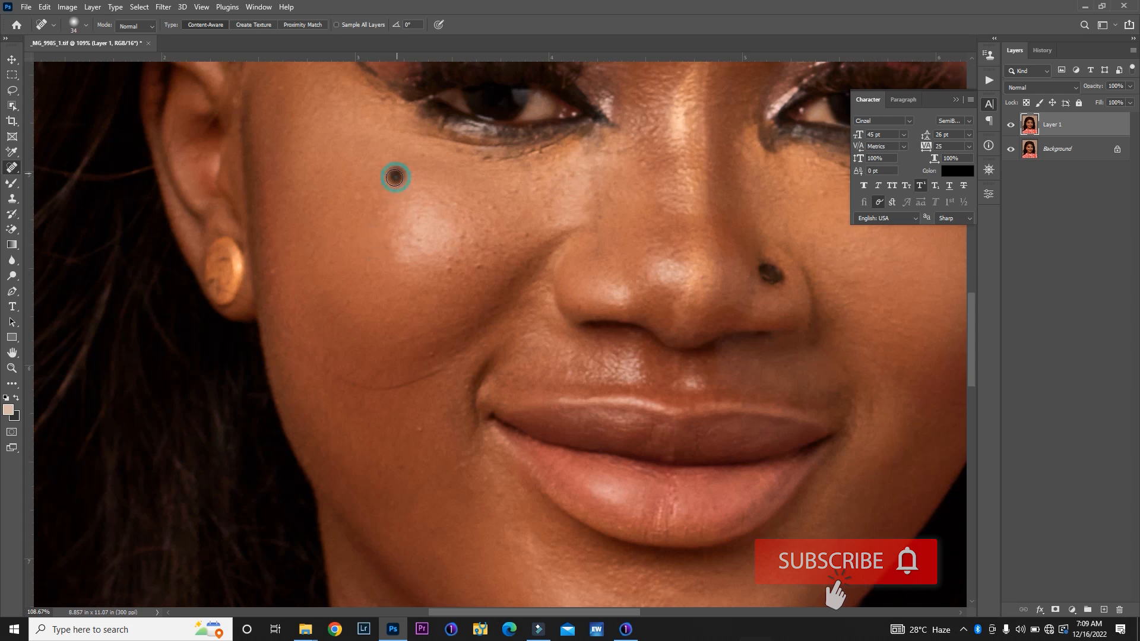
pyautogui.click(432, 158)
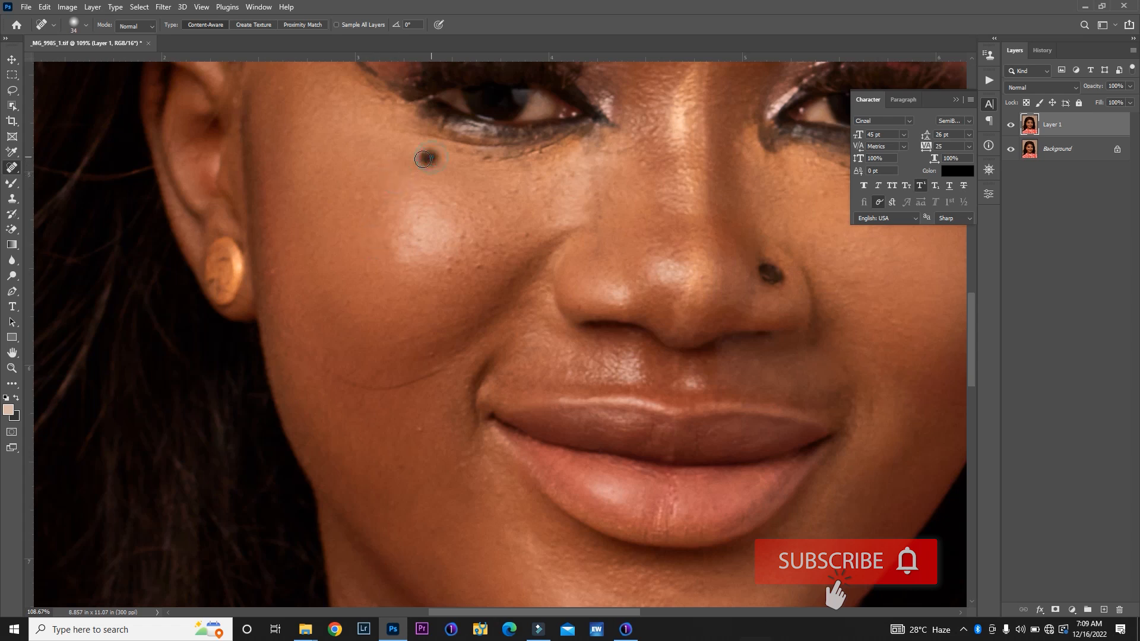
# Step: Heal the curved hair line across the lower cheek and the remaining marks near the mouth and ear
pyautogui.click(434, 358)
pyautogui.moveTo(289, 329); pyautogui.dragTo(357, 385)
pyautogui.moveTo(453, 364)
pyautogui.mouseDown()
pyautogui.moveTo(360, 383)
pyautogui.moveTo(418, 387)
pyautogui.moveTo(348, 385)
pyautogui.mouseUp()
pyautogui.click(418, 429)
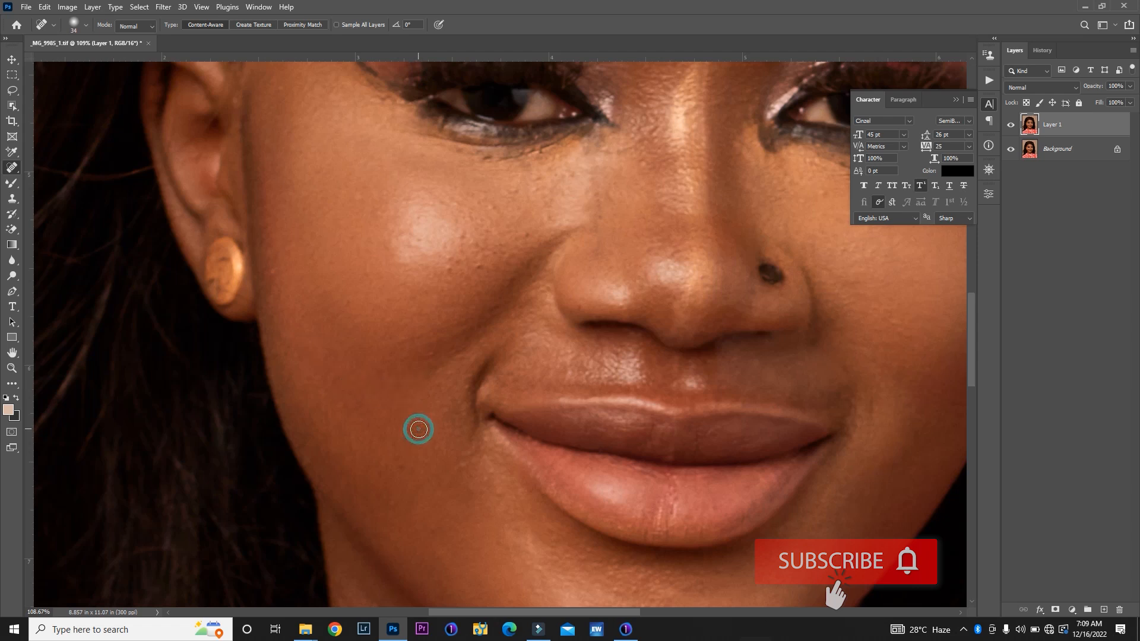
pyautogui.moveTo(463, 468); pyautogui.dragTo(466, 477)
pyautogui.moveTo(277, 289); pyautogui.dragTo(273, 266)
# Step: Heal the makeup flecks along the lower lash line, the eye corners and the inner corner of the other eye
pyautogui.moveTo(496, 155); pyautogui.dragTo(433, 144)
pyautogui.moveTo(502, 158); pyautogui.dragTo(581, 130)
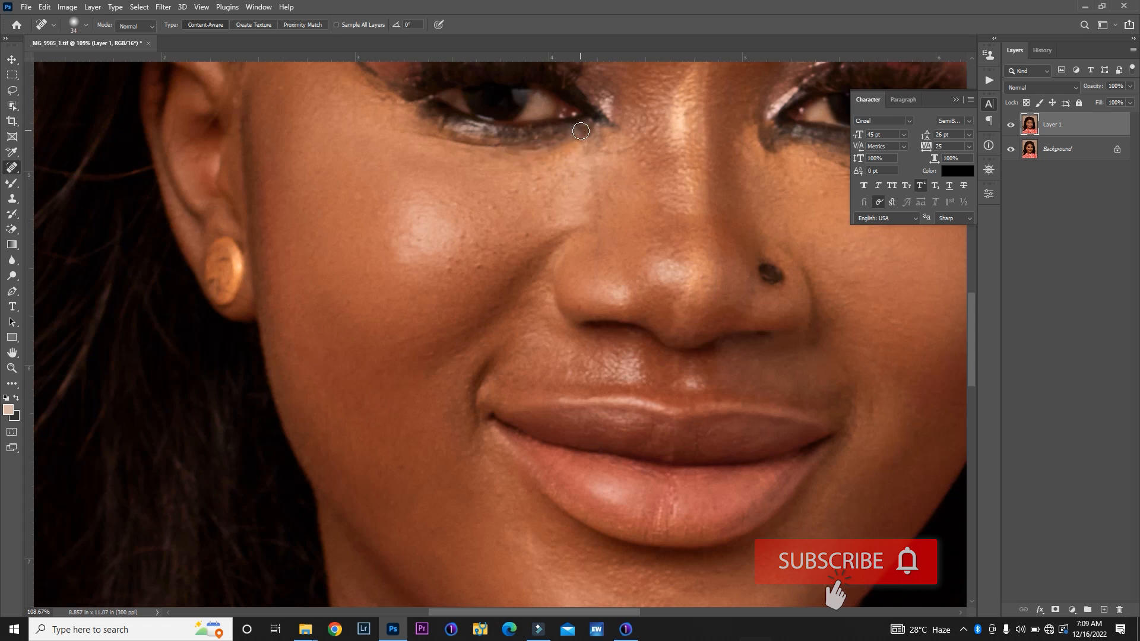
pyautogui.click(616, 125)
pyautogui.moveTo(385, 97)
pyautogui.mouseDown()
pyautogui.moveTo(376, 94)
pyautogui.moveTo(398, 113)
pyautogui.mouseUp()
pyautogui.moveTo(772, 148)
pyautogui.mouseDown()
pyautogui.moveTo(759, 132)
pyautogui.moveTo(781, 140)
pyautogui.moveTo(775, 153)
pyautogui.moveTo(760, 144)
pyautogui.mouseUp()
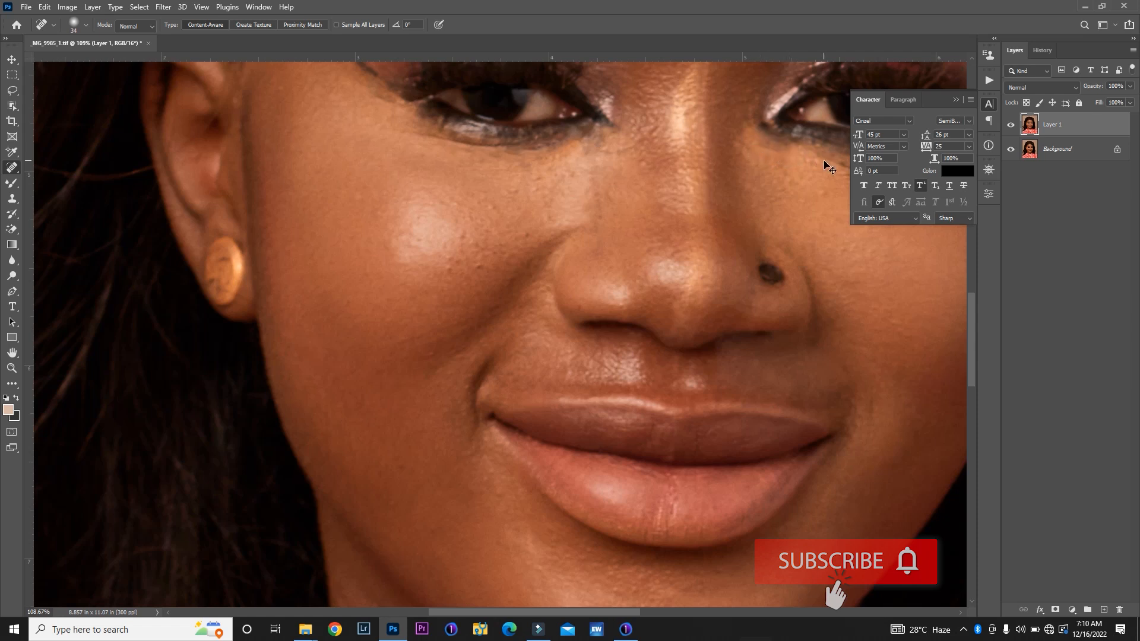
# Step: Enlarge the healing brush and remove the fallen lash marks below the other eye and the flaws on that cheek
pyautogui.hotkey('ctrl', '-')
pyautogui.hotkey('ctrl', '-')
pyautogui.hotkey('ctrl', '-')
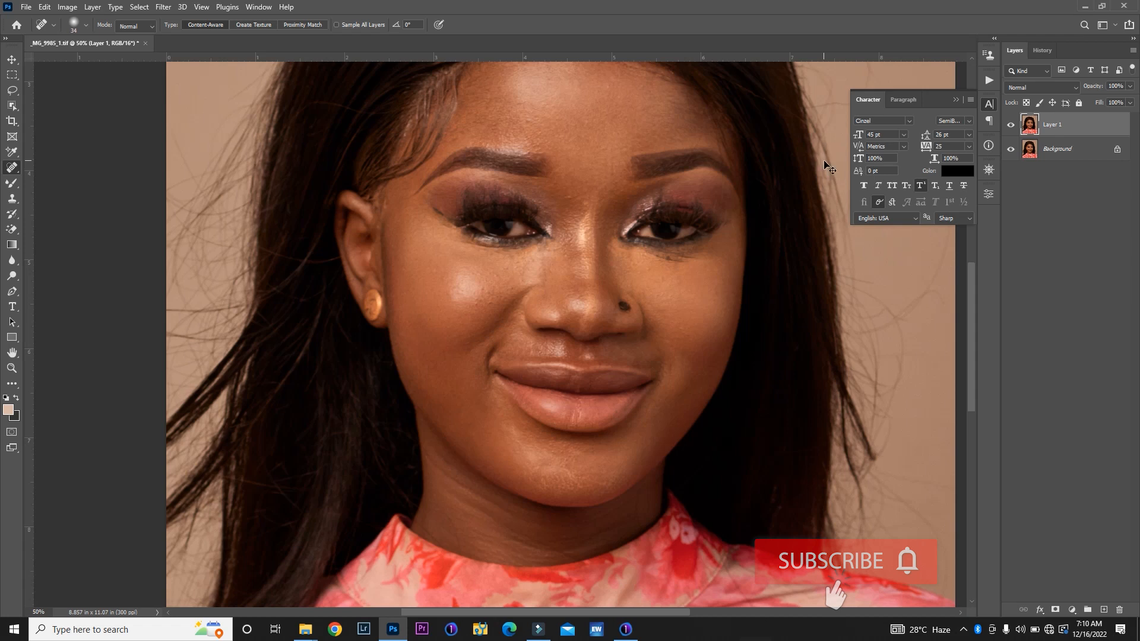
pyautogui.hotkey('ctrl', '+')
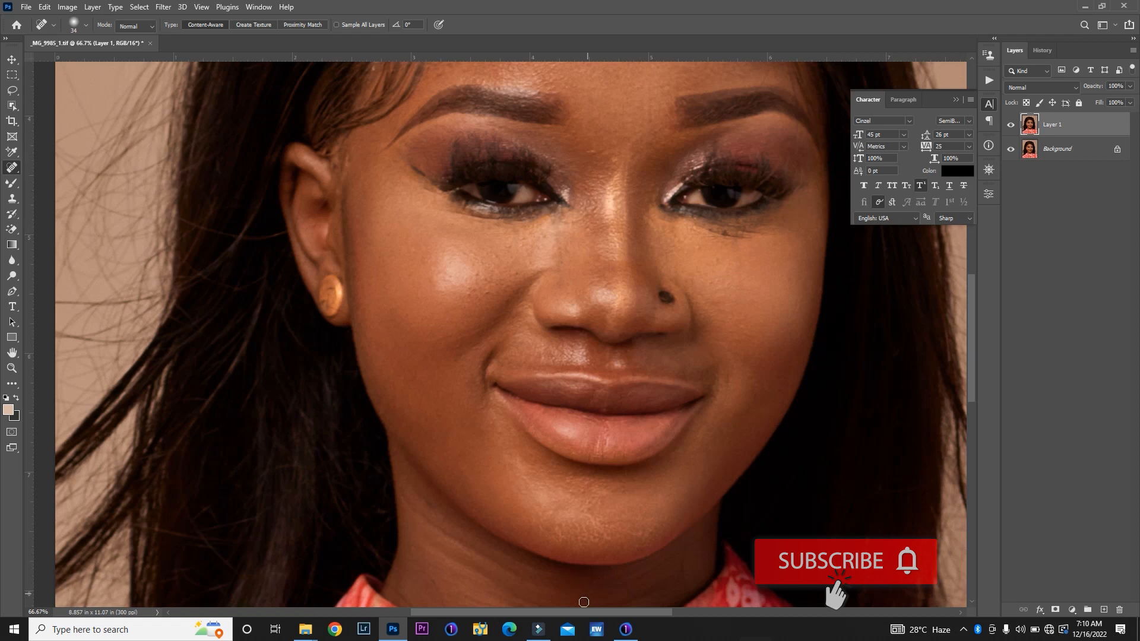
pyautogui.moveTo(577, 611); pyautogui.dragTo(639, 612)
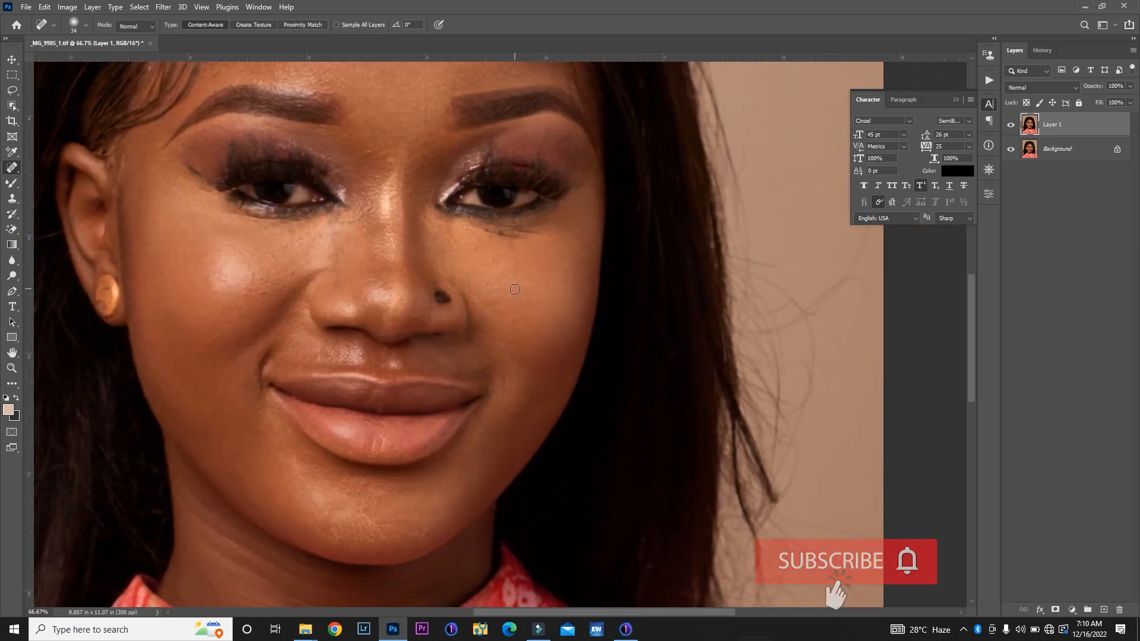
pyautogui.press(']')
pyautogui.press(']')
pyautogui.press(']')
pyautogui.press(']')
pyautogui.moveTo(489, 230); pyautogui.dragTo(528, 230)
pyautogui.click(521, 322)
pyautogui.moveTo(521, 321); pyautogui.dragTo(516, 249)
pyautogui.moveTo(529, 370); pyautogui.dragTo(524, 402)
# Step: Compare the healed layer with the original photo and touch up the cheek on the nose-stud side
pyautogui.hotkey('ctrl', '-')
pyautogui.hotkey('ctrl', '-')
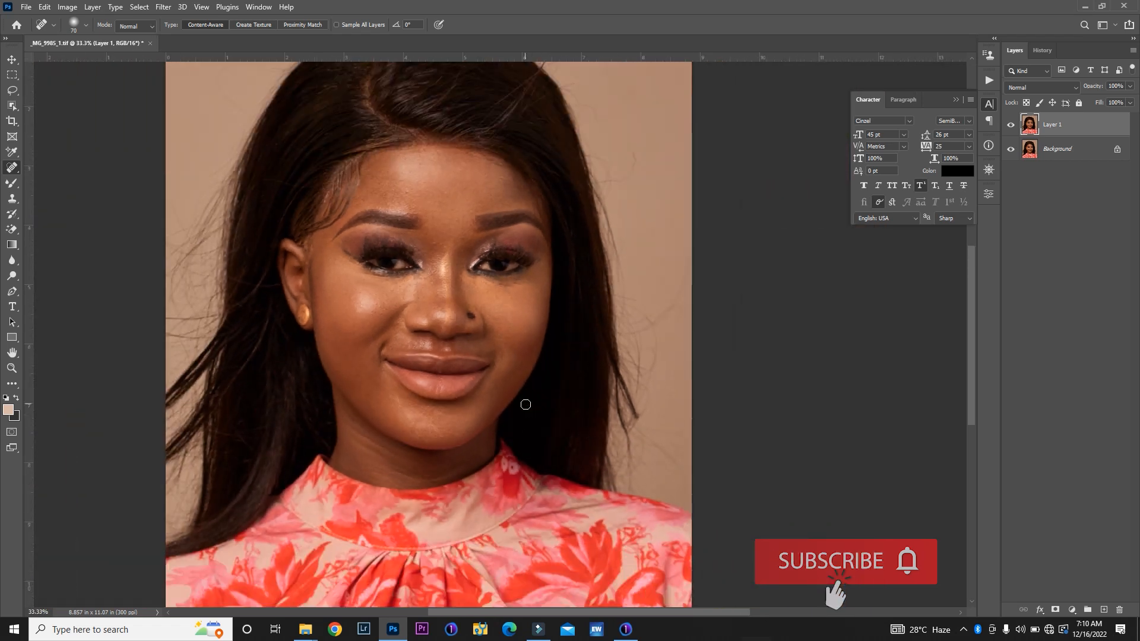
pyautogui.click(1010, 125)
pyautogui.click(1011, 126)
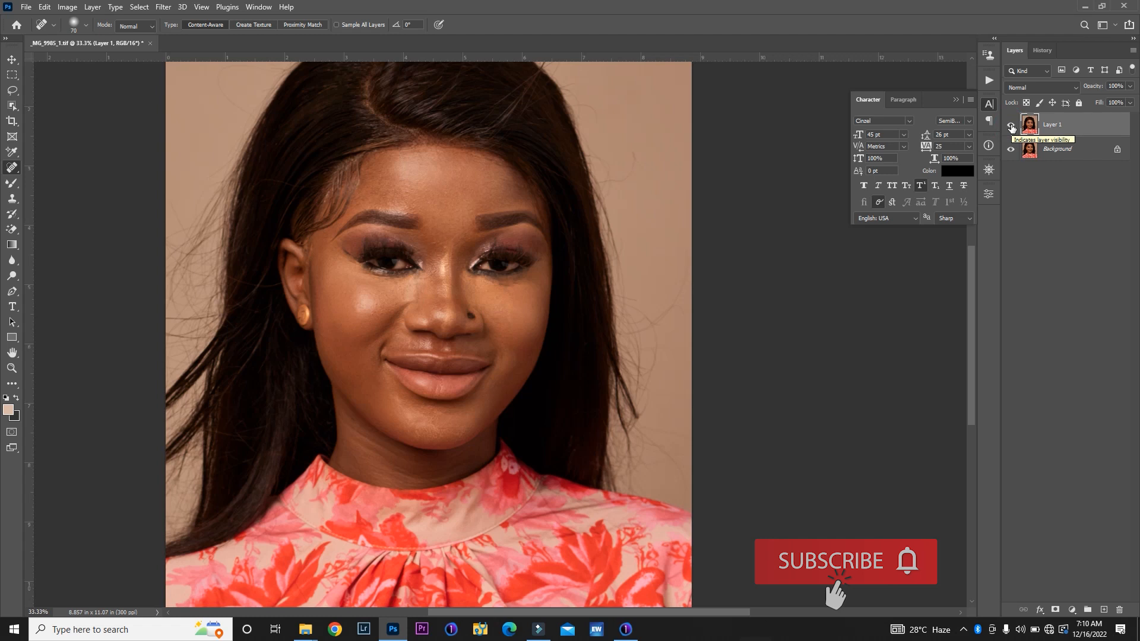
pyautogui.moveTo(506, 326); pyautogui.dragTo(509, 295)
# Step: Duplicate the healed layer and hide the copy
pyautogui.hotkey('ctrl', 'j')
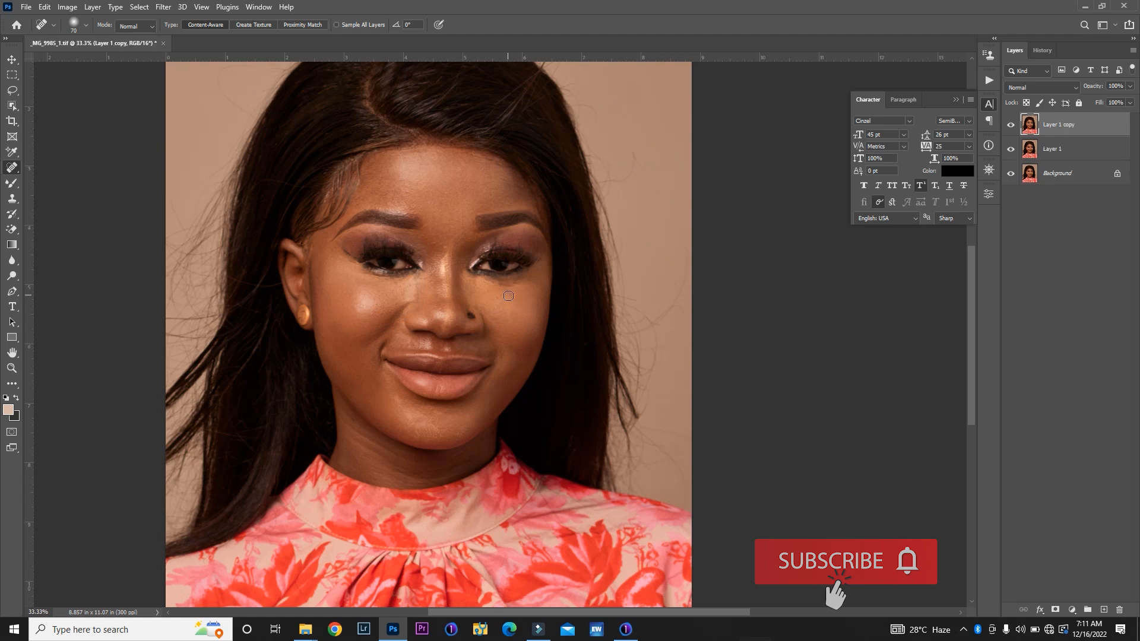
pyautogui.click(1011, 125)
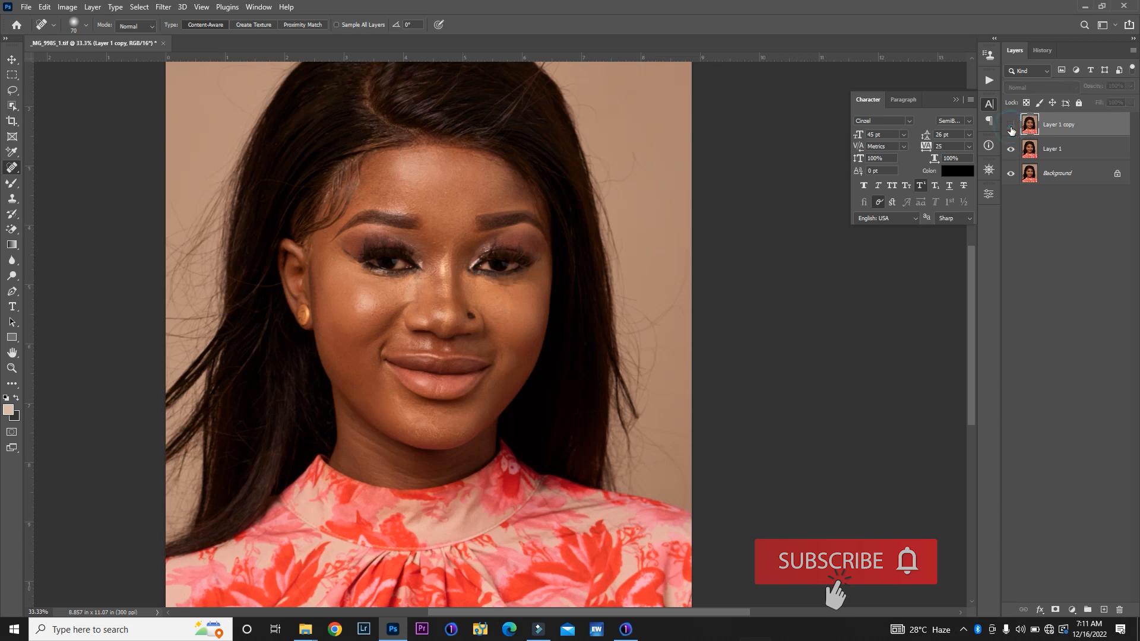
# Step: Rename the healed layer below the hidden copy as "LOw freq."
pyautogui.doubleClick(1052, 149)
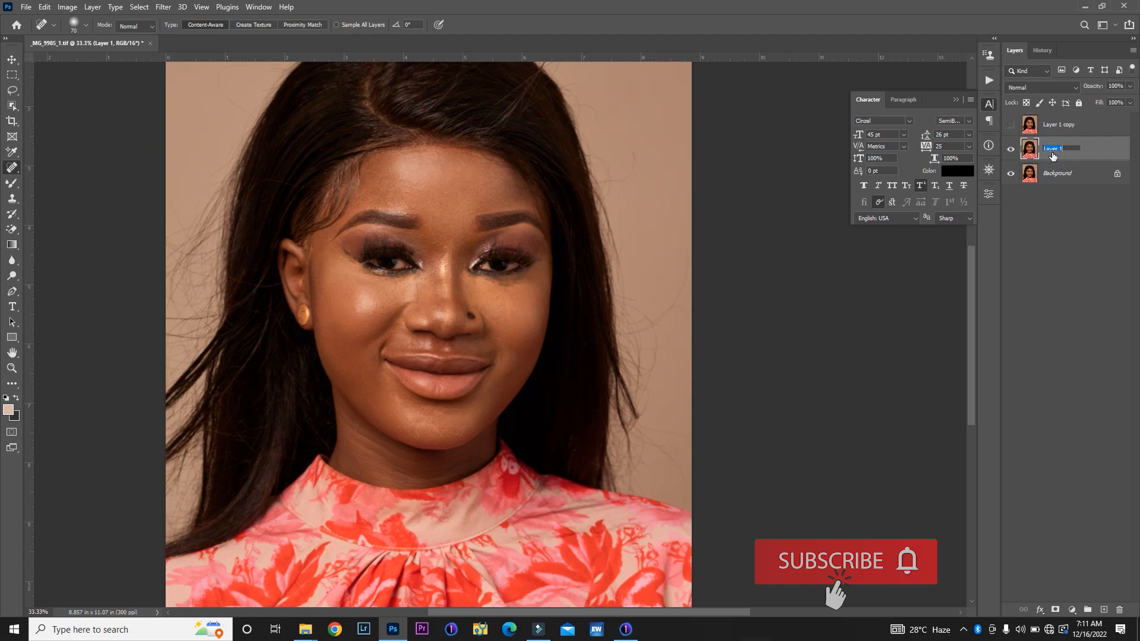
pyautogui.press('BackSpace')
pyautogui.write('LOw freq.')
pyautogui.press('Return')
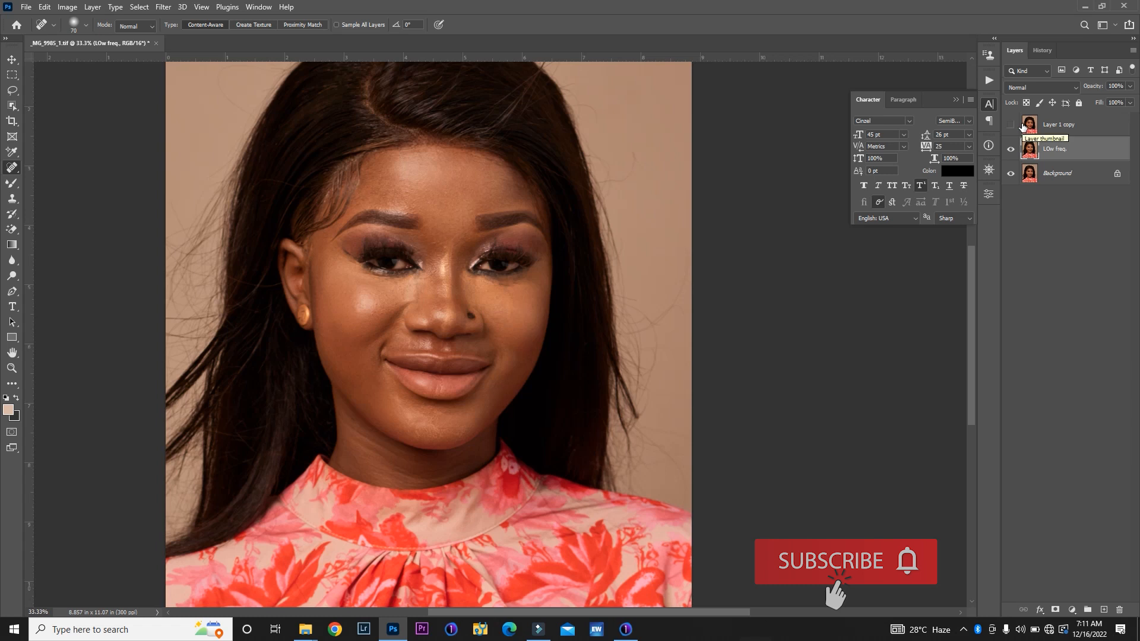
# Step: Apply a Median noise filter with a radius of 3 pixels to the LOw freq. layer
pyautogui.click(164, 7)
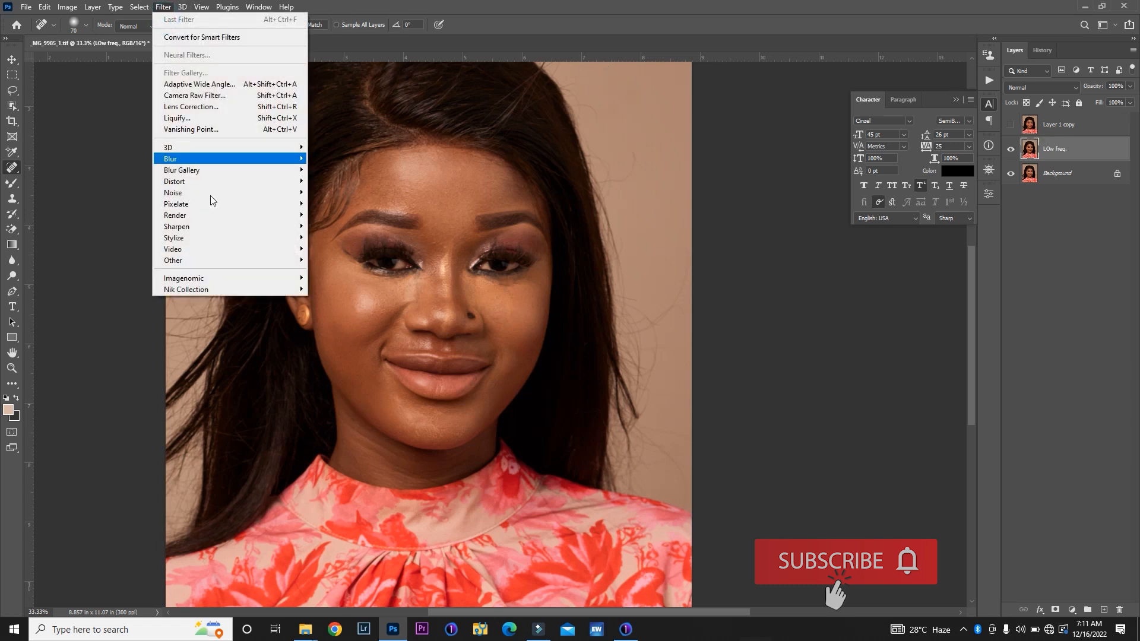
pyautogui.moveTo(217, 192)
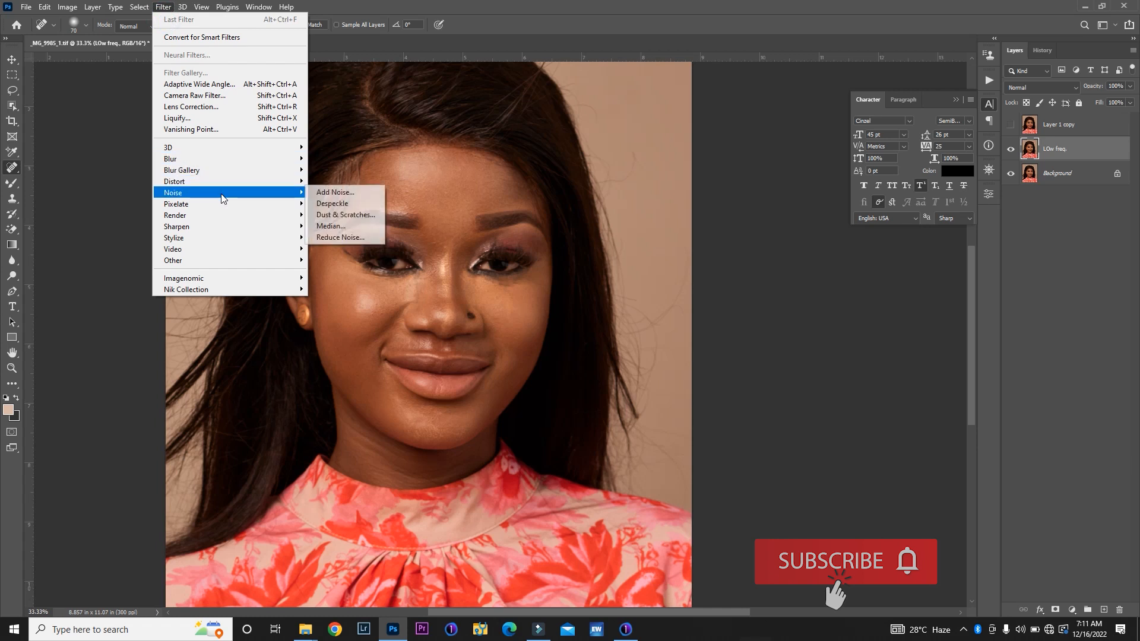
pyautogui.click(350, 225)
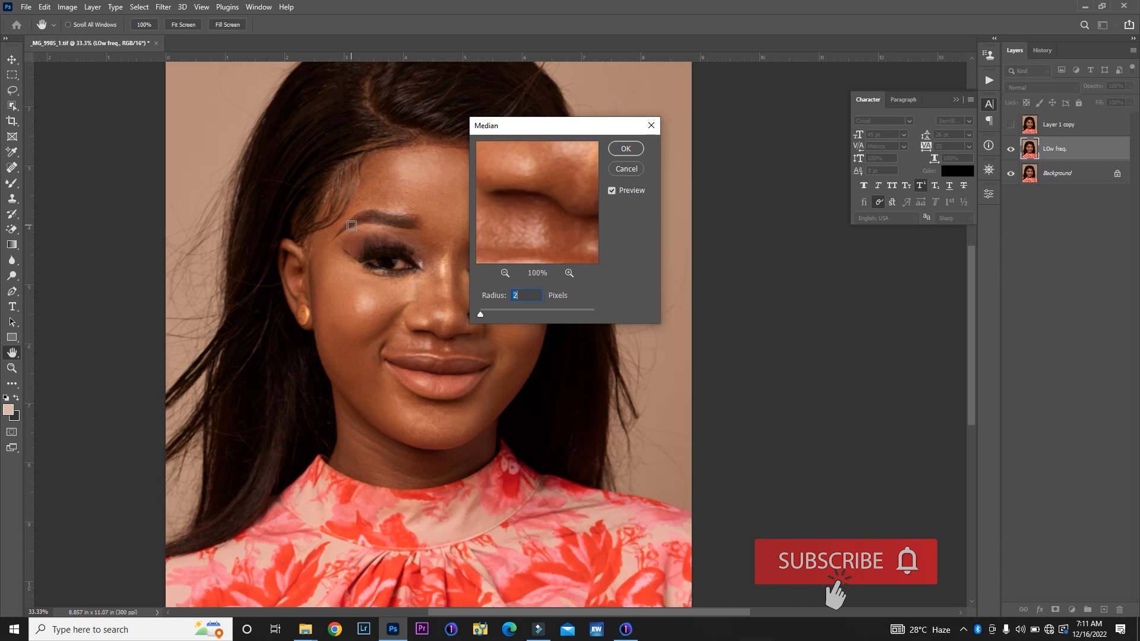
pyautogui.write('3')
pyautogui.click(626, 149)
pyautogui.press('j')
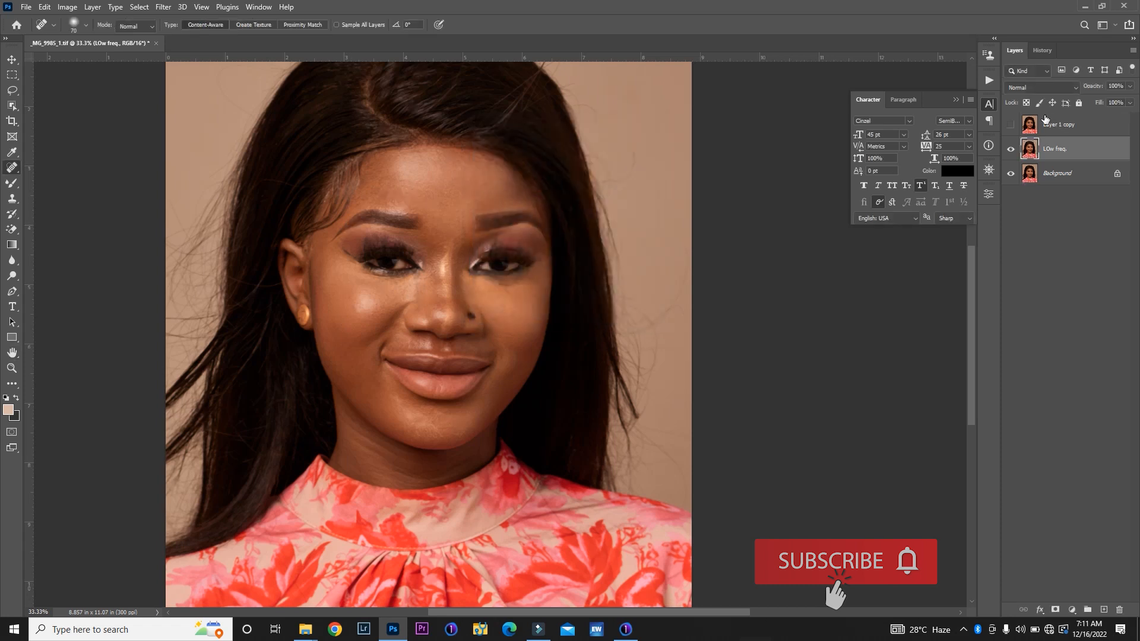
# Step: Rename the hidden top layer as "High Freq." and make it visible
pyautogui.doubleClick(1056, 126)
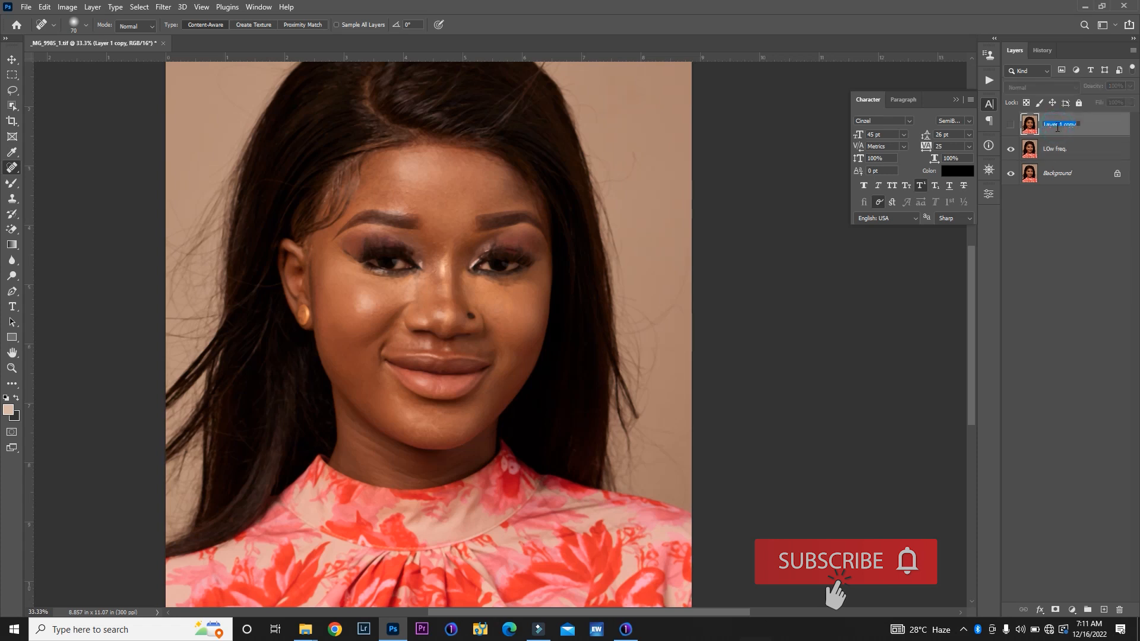
pyautogui.write('High')
pyautogui.write(' Fi')
pyautogui.press('Return')
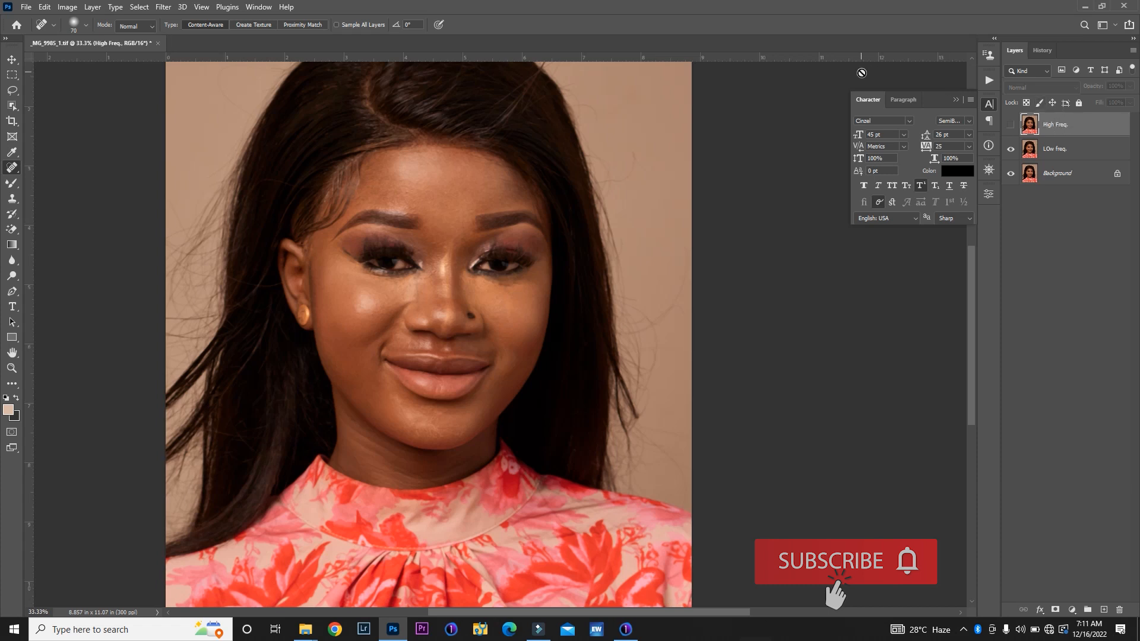
pyautogui.click(1009, 125)
# Step: Apply the LOw freq. layer to High Freq. with Subtract blending, scale 2 and offset 128, and set High Freq. to Linear Light
pyautogui.click(66, 7)
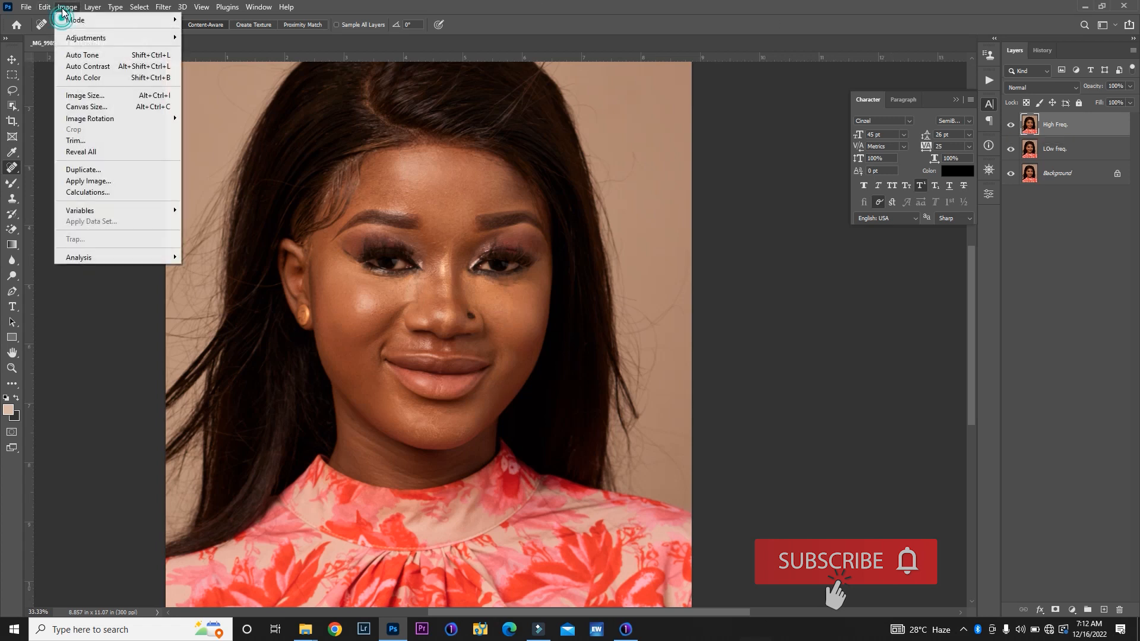
pyautogui.click(87, 181)
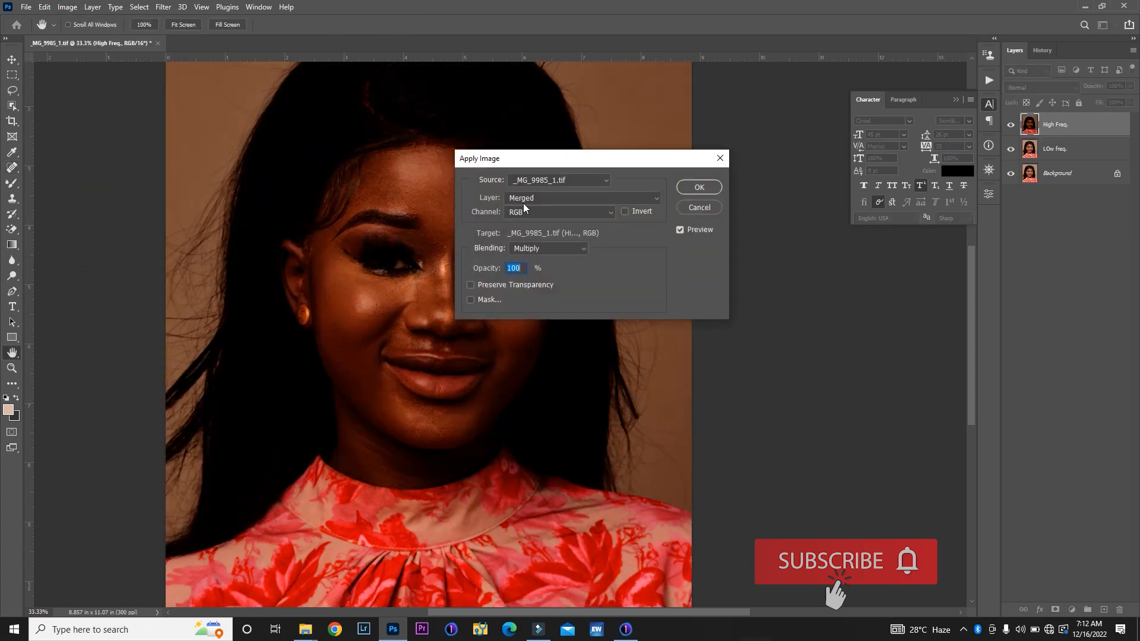
pyautogui.click(527, 200)
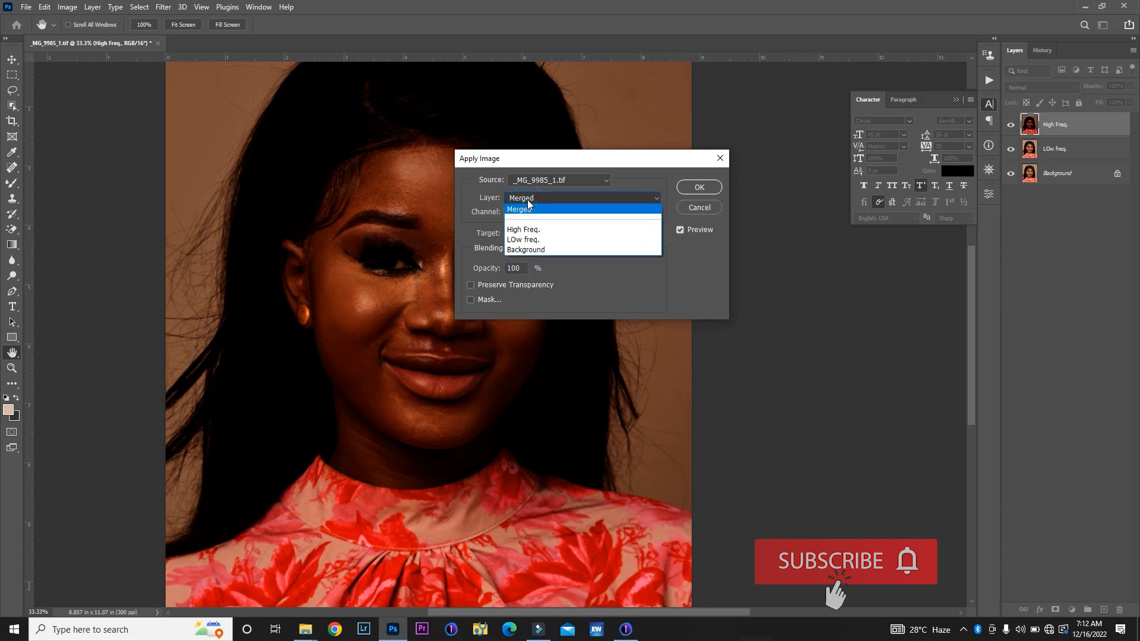
pyautogui.click(539, 245)
pyautogui.click(570, 250)
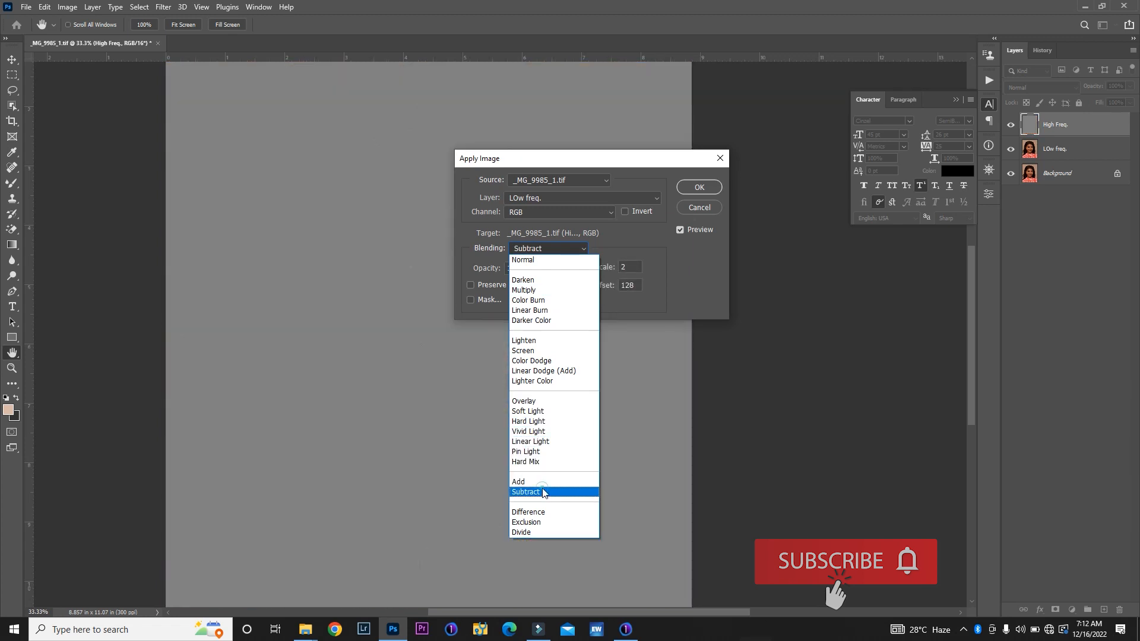
pyautogui.click(538, 491)
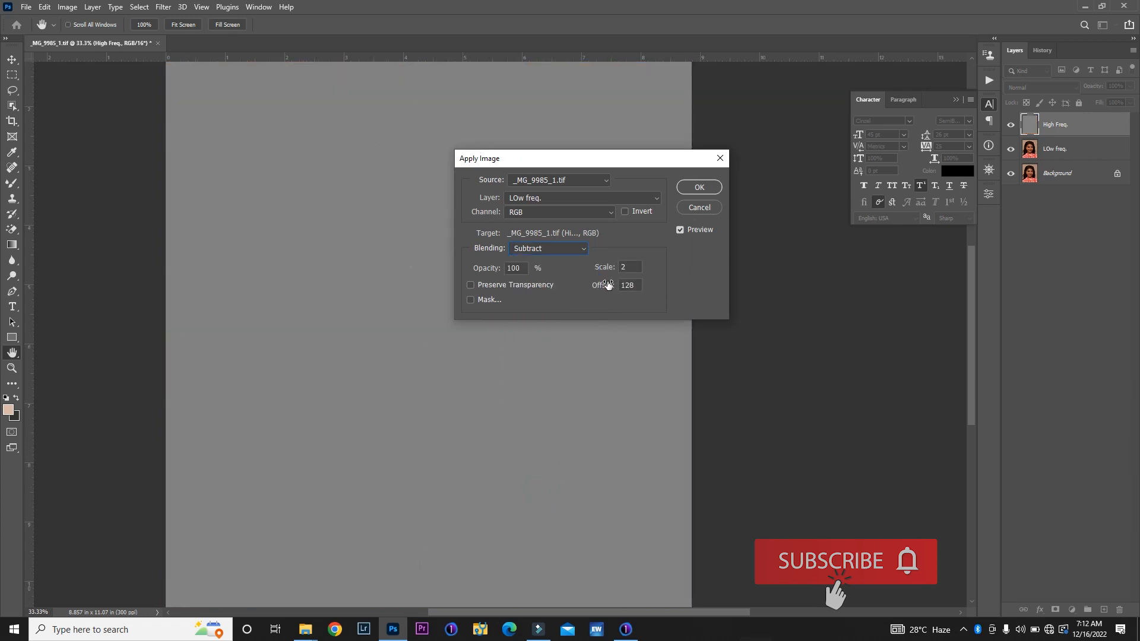
pyautogui.click(715, 187)
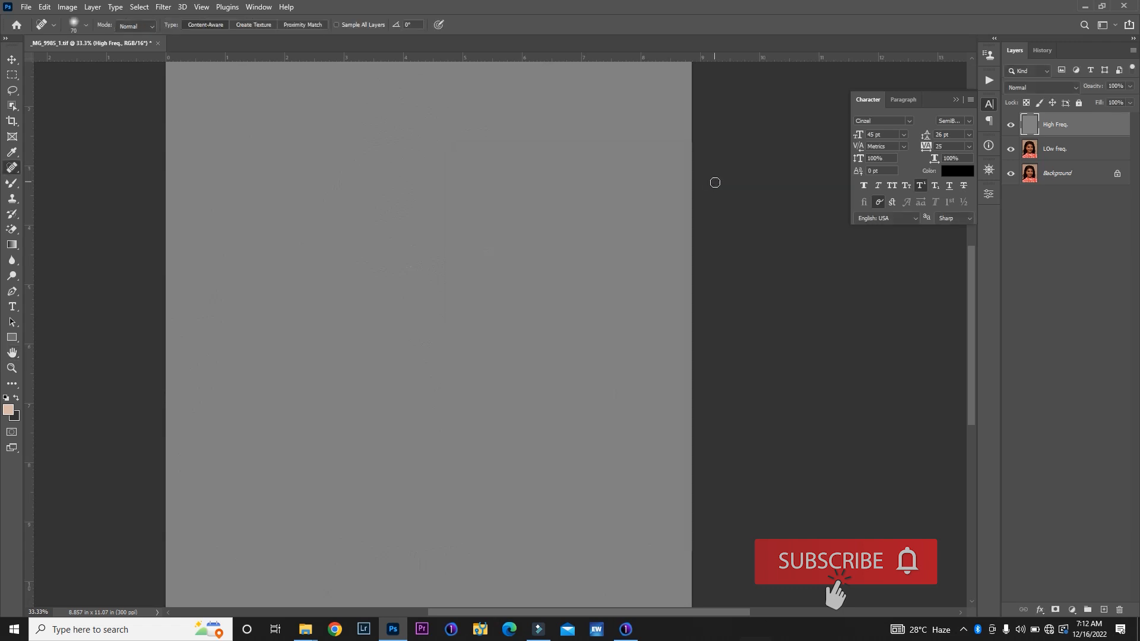
pyautogui.click(1028, 87)
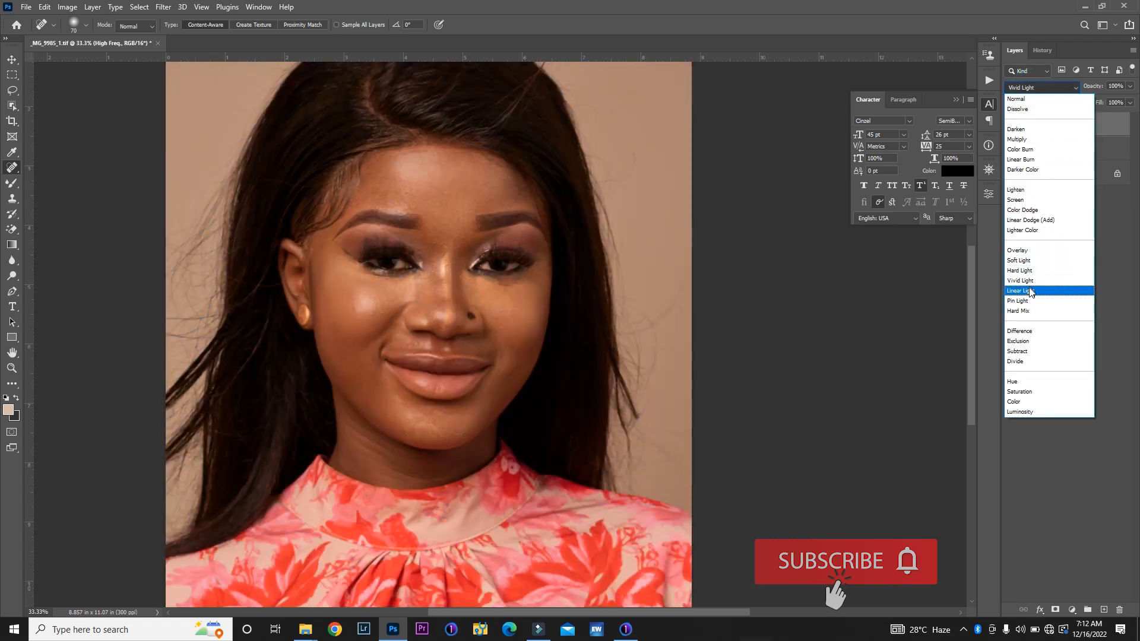
pyautogui.click(1031, 290)
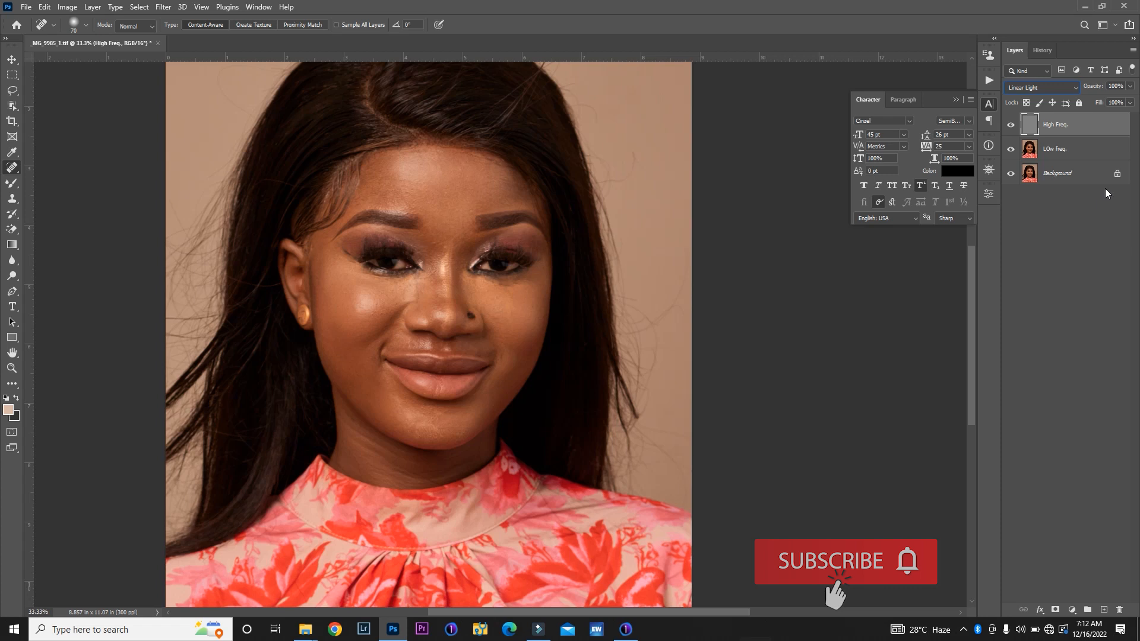
# Step: Duplicate the High Freq. layer, clip the copy to the original and set the copy's blend mode to Normal
pyautogui.hotkey('ctrl', 'j')
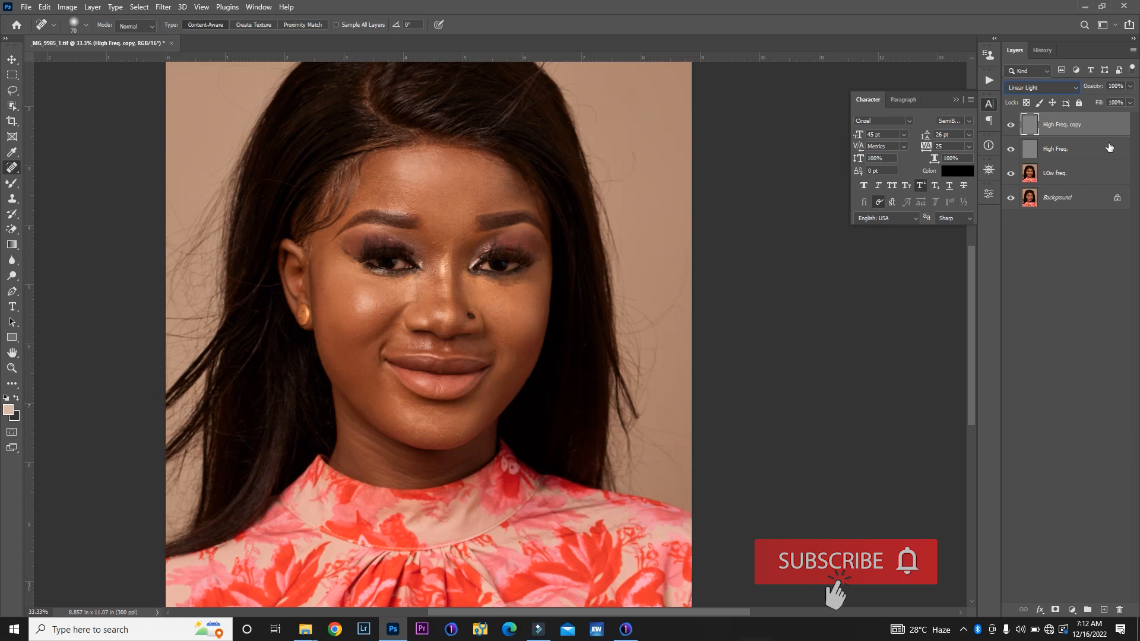
pyautogui.rightClick(1067, 133)
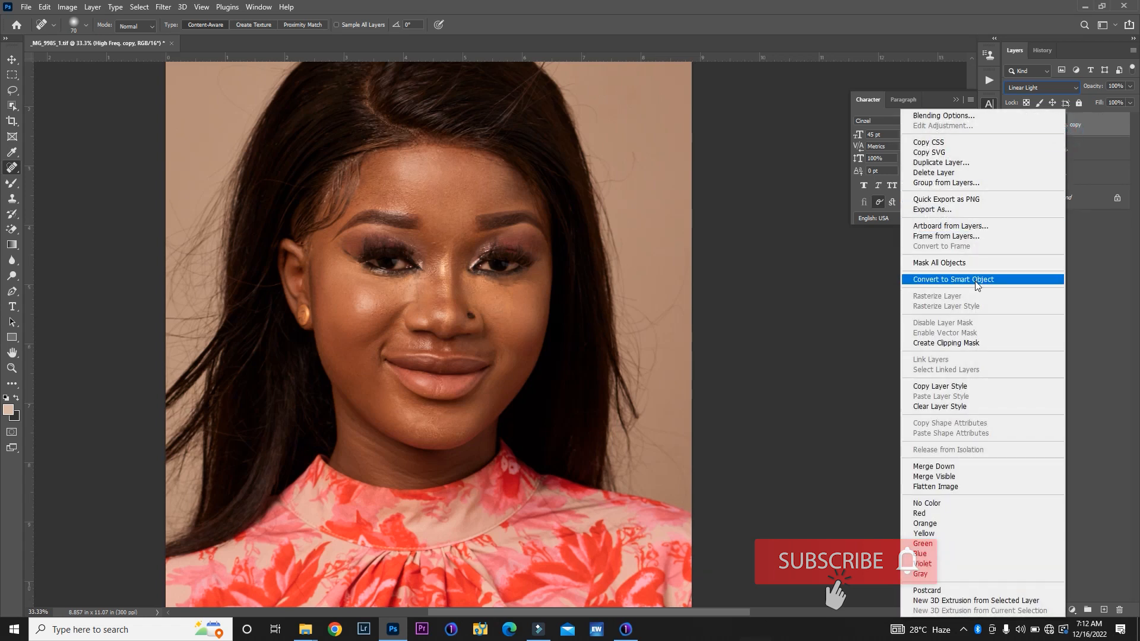
pyautogui.click(952, 343)
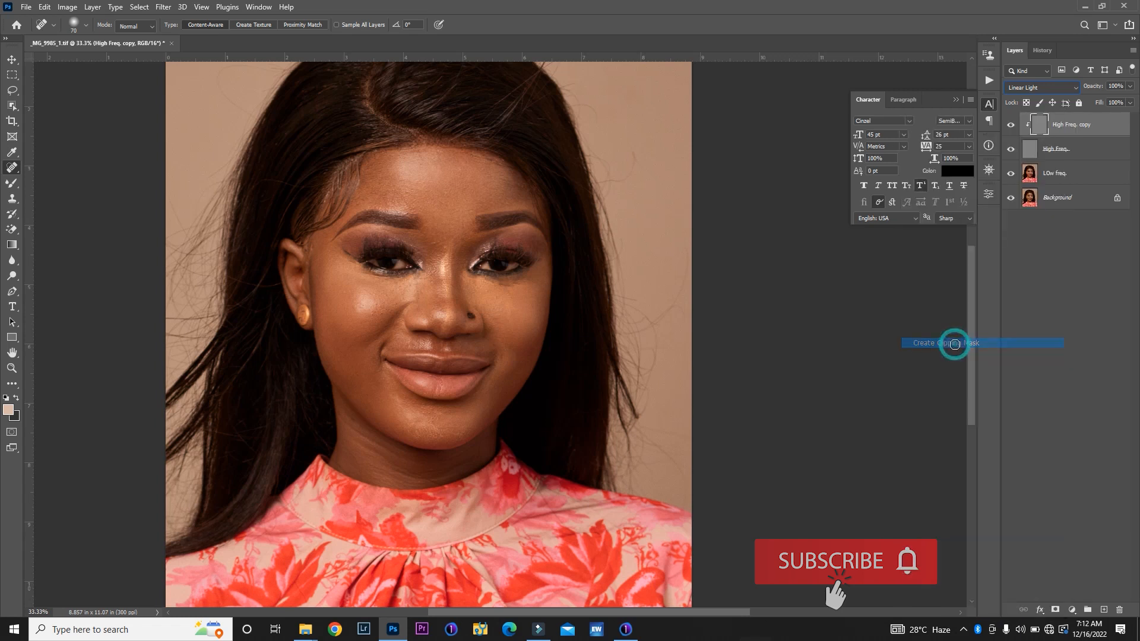
pyautogui.click(1053, 89)
pyautogui.click(1034, 100)
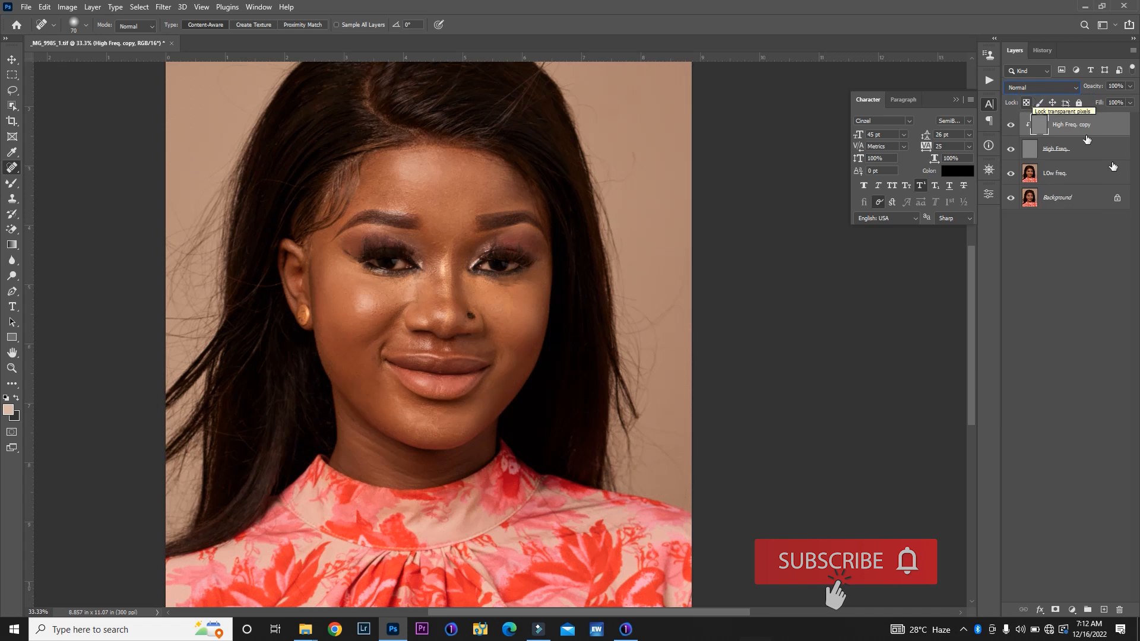
# Step: Duplicate the LOw freq. layer and clip the copy to the original as a clipping mask
pyautogui.click(1074, 174)
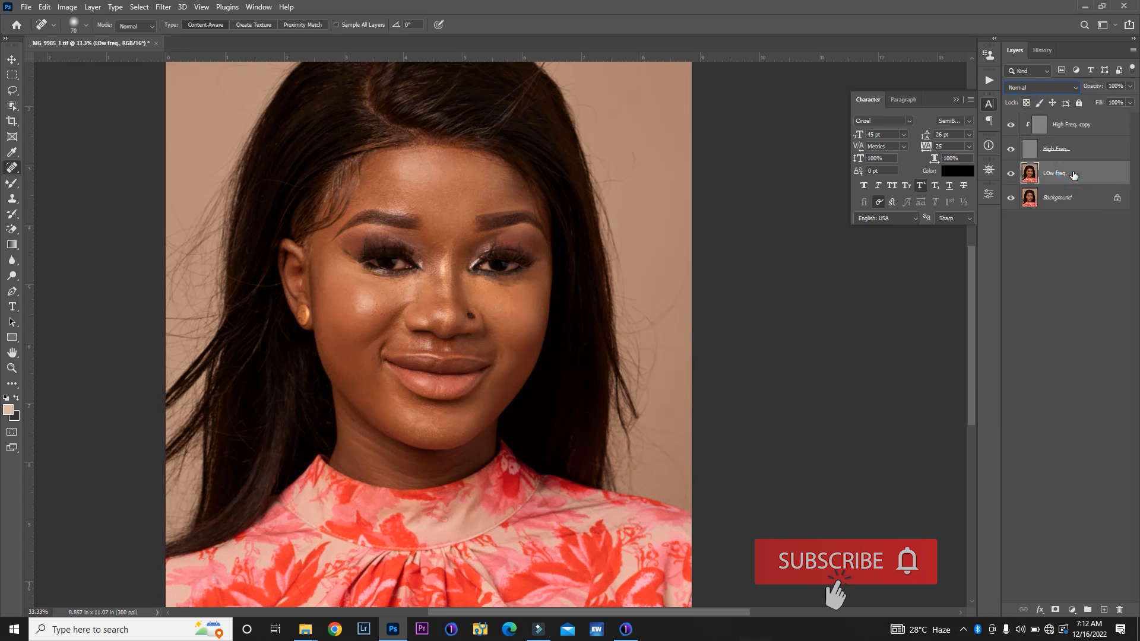
pyautogui.hotkey('ctrl', 'j')
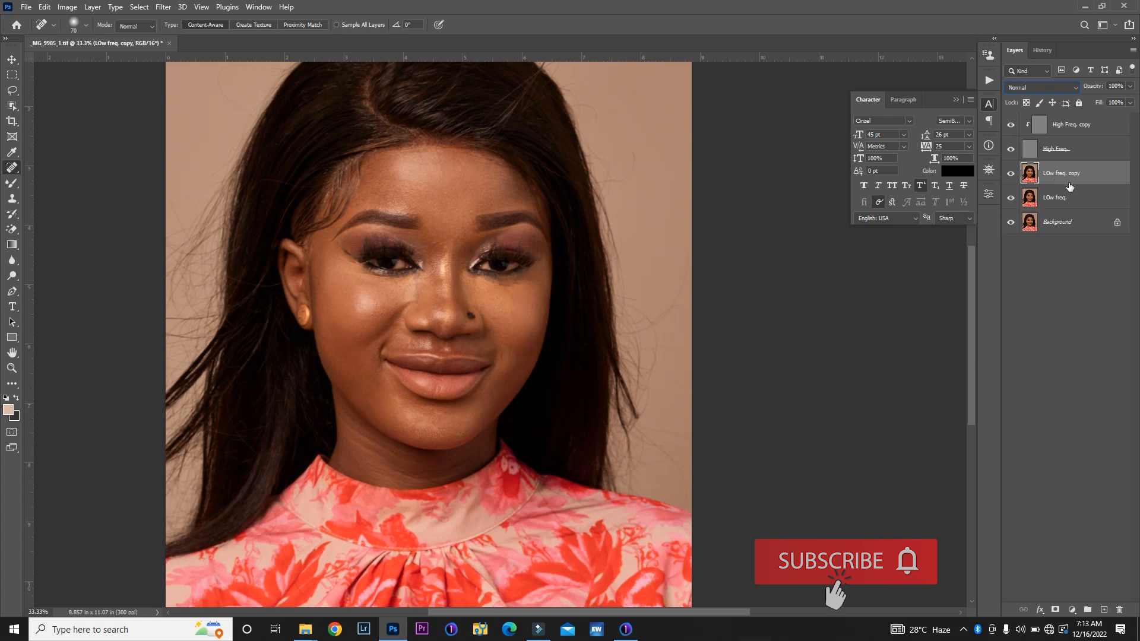
pyautogui.press('super')
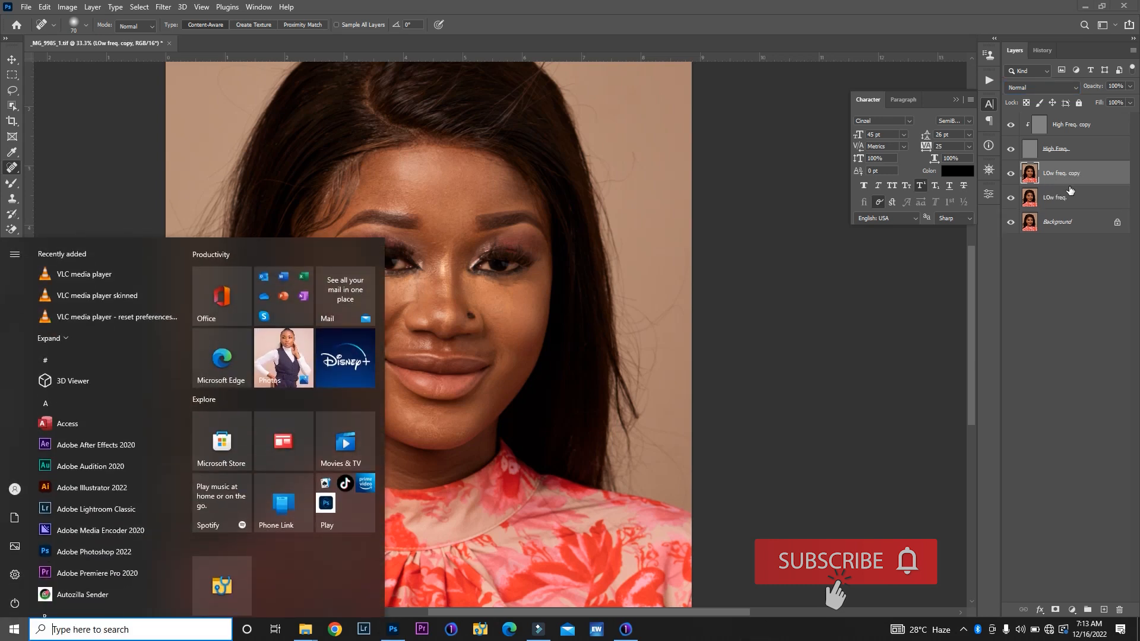
pyautogui.press('Escape')
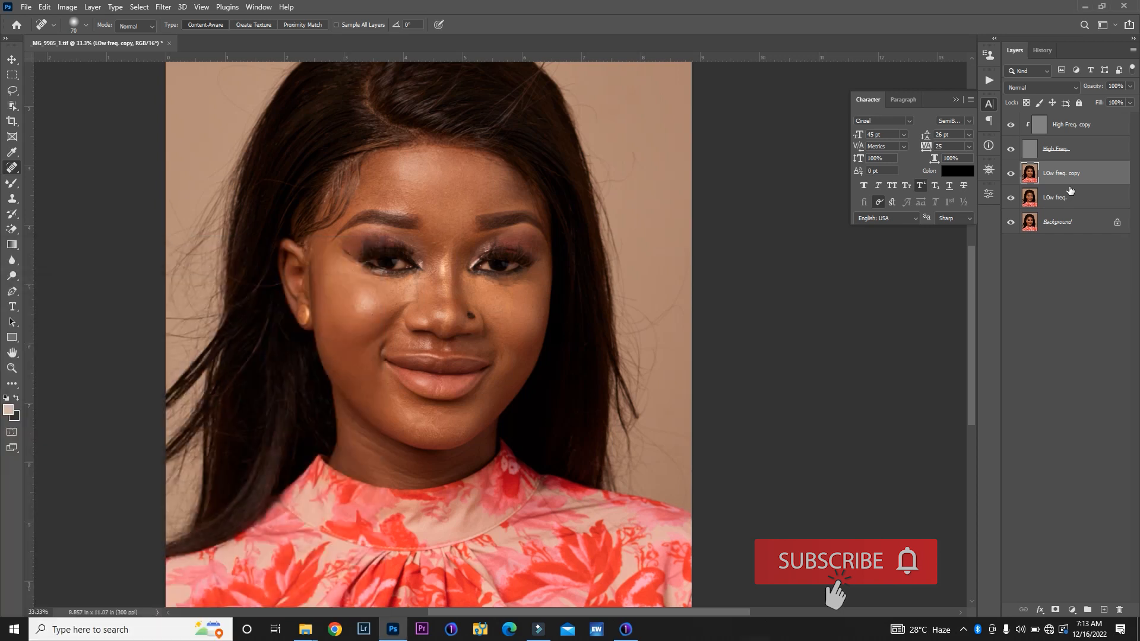
pyautogui.moveTo(1068, 183); pyautogui.dragTo(1069, 182)
pyautogui.keyDown('alt'); pyautogui.click(1069, 182); pyautogui.keyUp('alt')
# Step: Group the two high-frequency and two low-frequency layers and name the group "FS"
pyautogui.click(1062, 131)
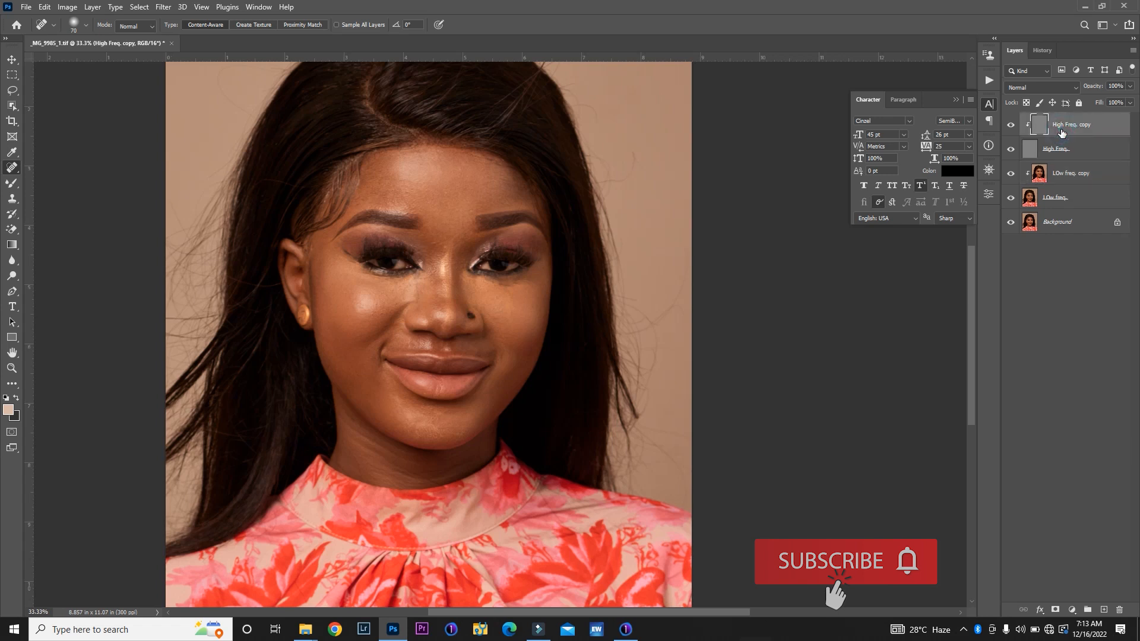
pyautogui.keyDown('shift'); pyautogui.click(1062, 203); pyautogui.keyUp('shift')
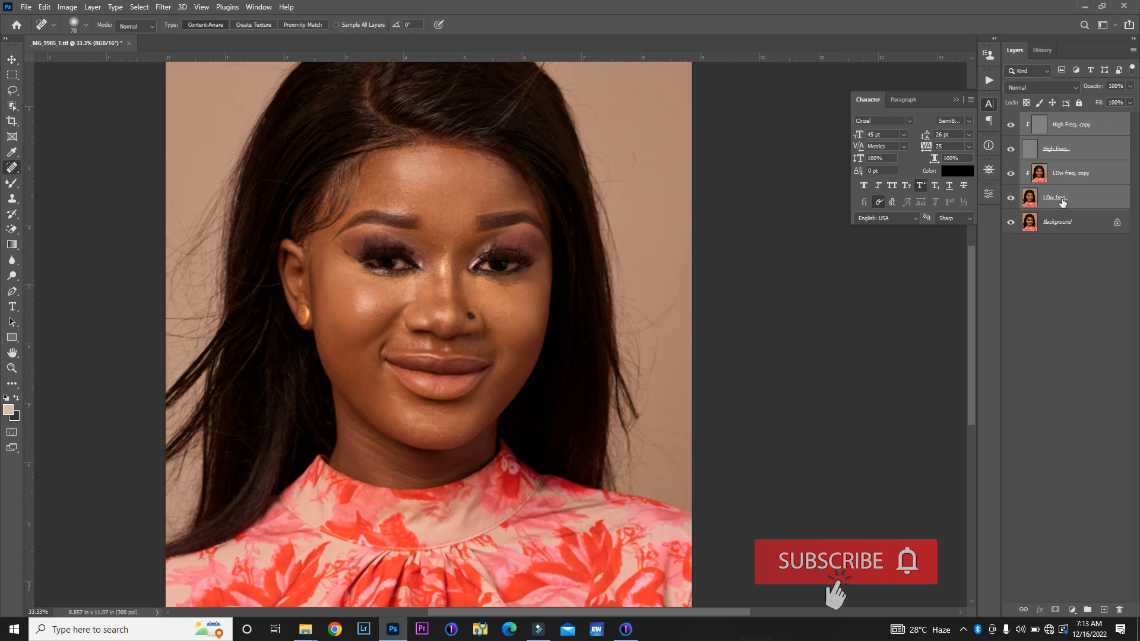
pyautogui.hotkey('ctrl', 'g')
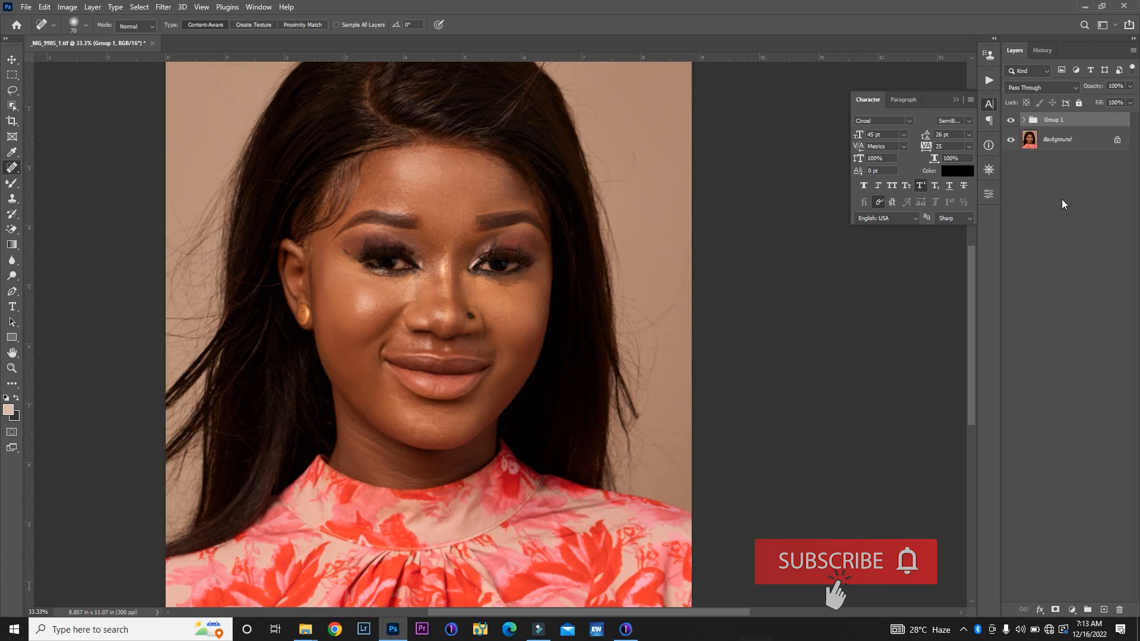
pyautogui.doubleClick(1053, 121)
pyautogui.write('FS')
pyautogui.press('Return')
# Step: Expand the FS group and lock the image pixels of the original LOw freq. layer
pyautogui.click(1023, 120)
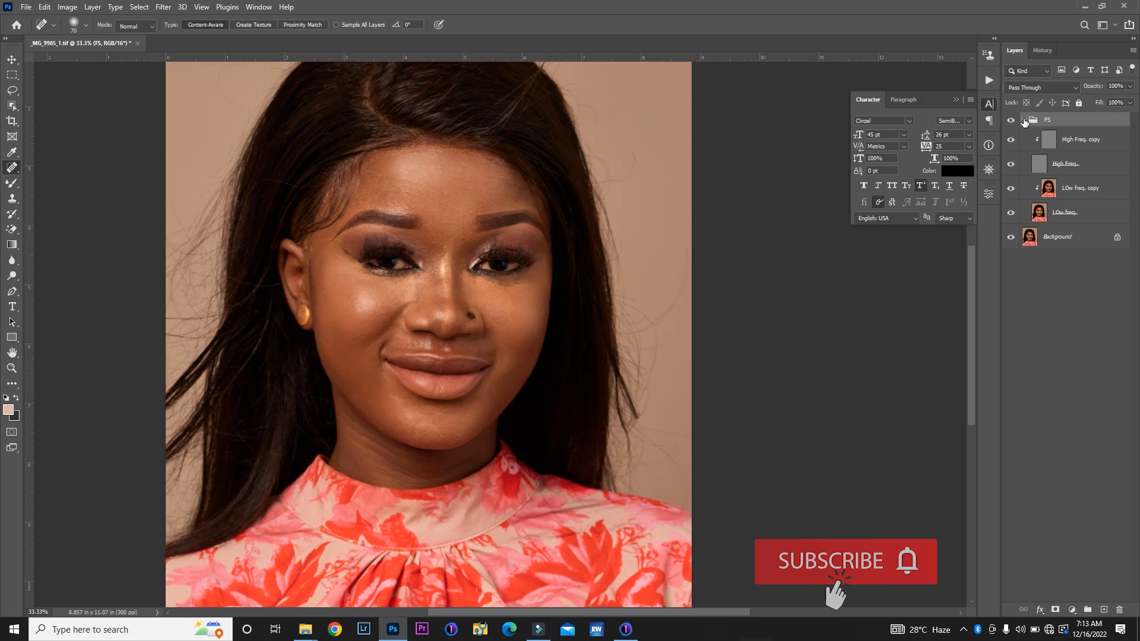
pyautogui.click(1089, 189)
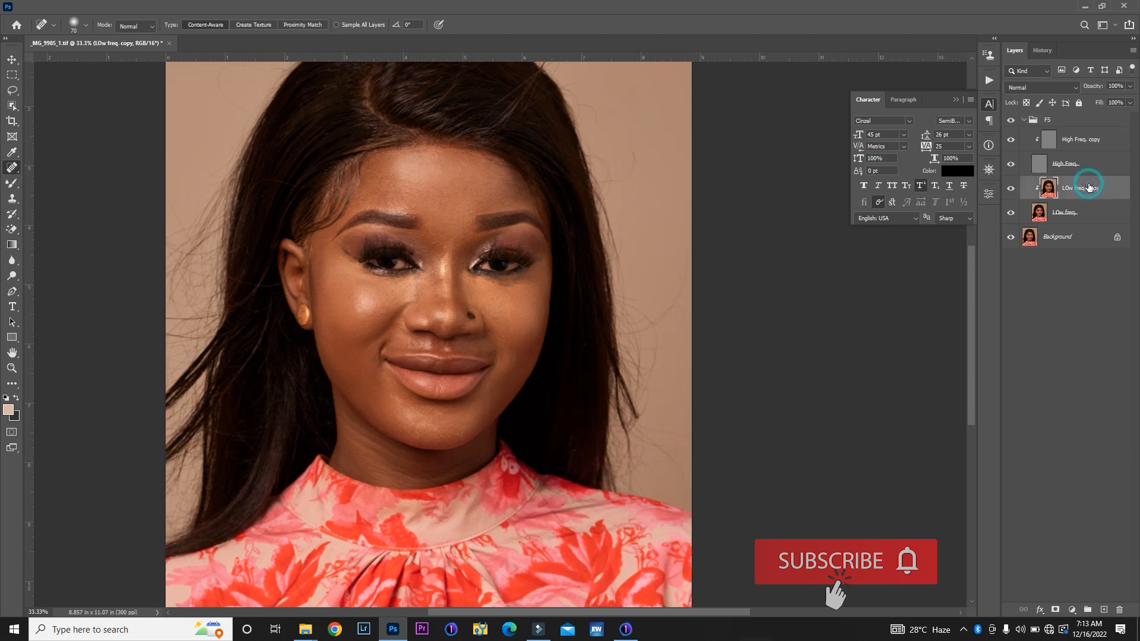
pyautogui.click(1056, 220)
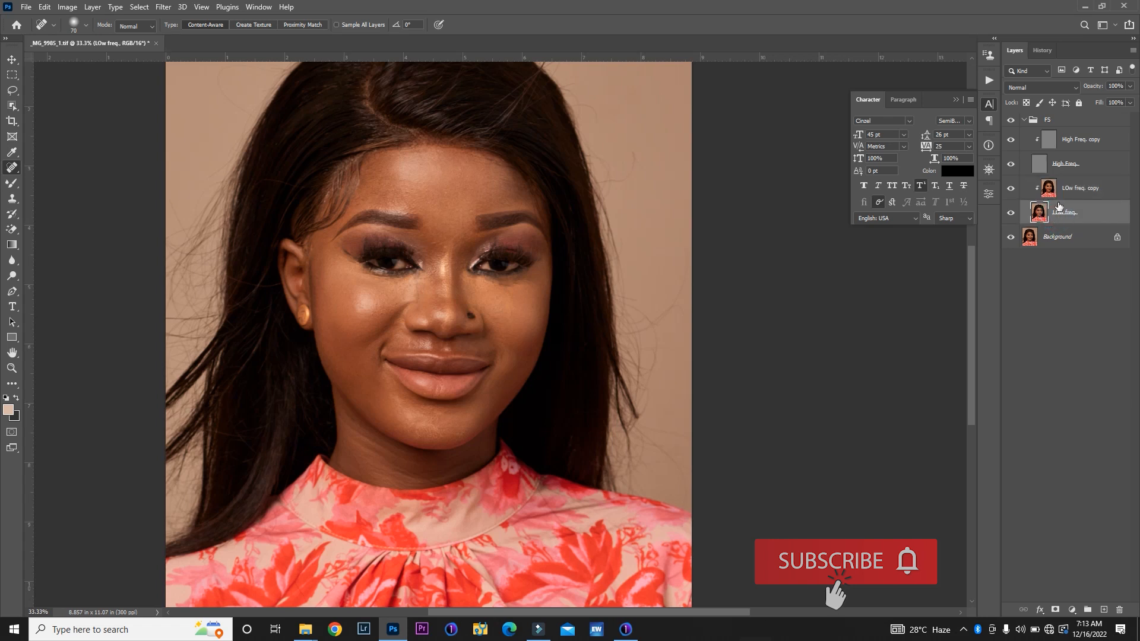
pyautogui.click(1039, 104)
# Step: Select the LOw freq. copy layer and set up the Mixer Brush with a brush size of 175 pixels
pyautogui.click(1077, 197)
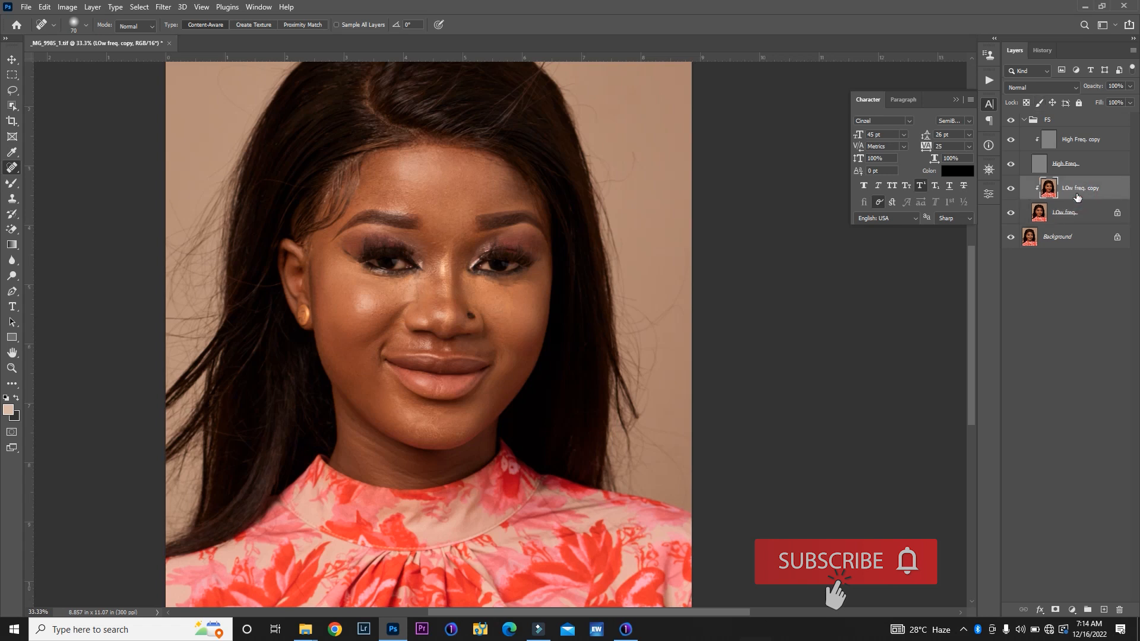
pyautogui.press('z')
pyautogui.moveTo(432, 193); pyautogui.dragTo(472, 206)
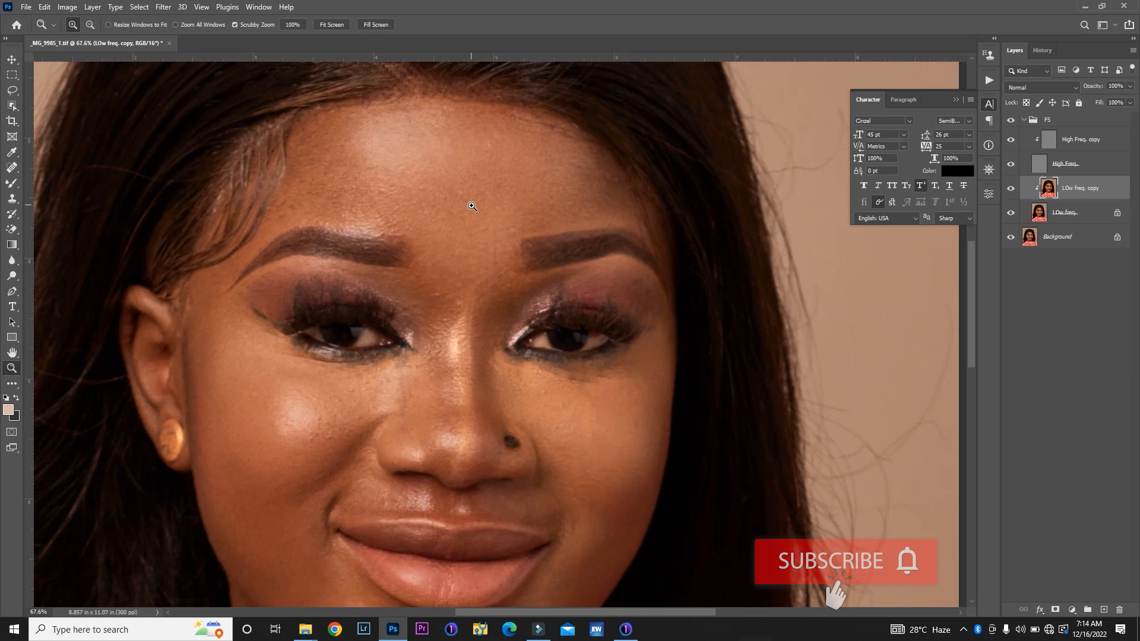
pyautogui.press('b')
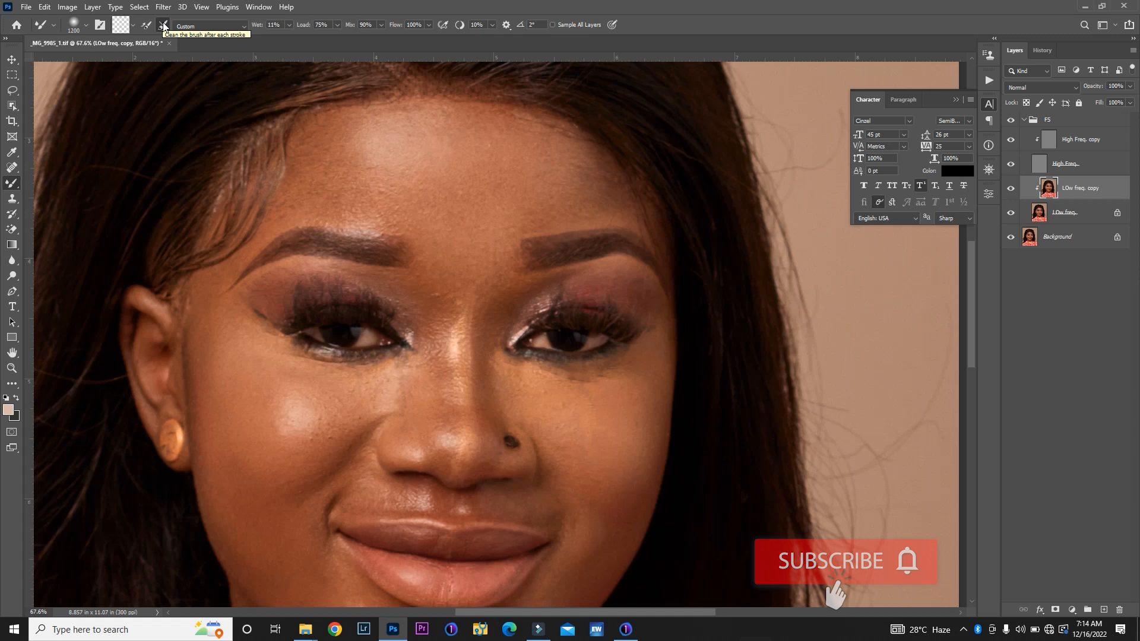
pyautogui.click(133, 27)
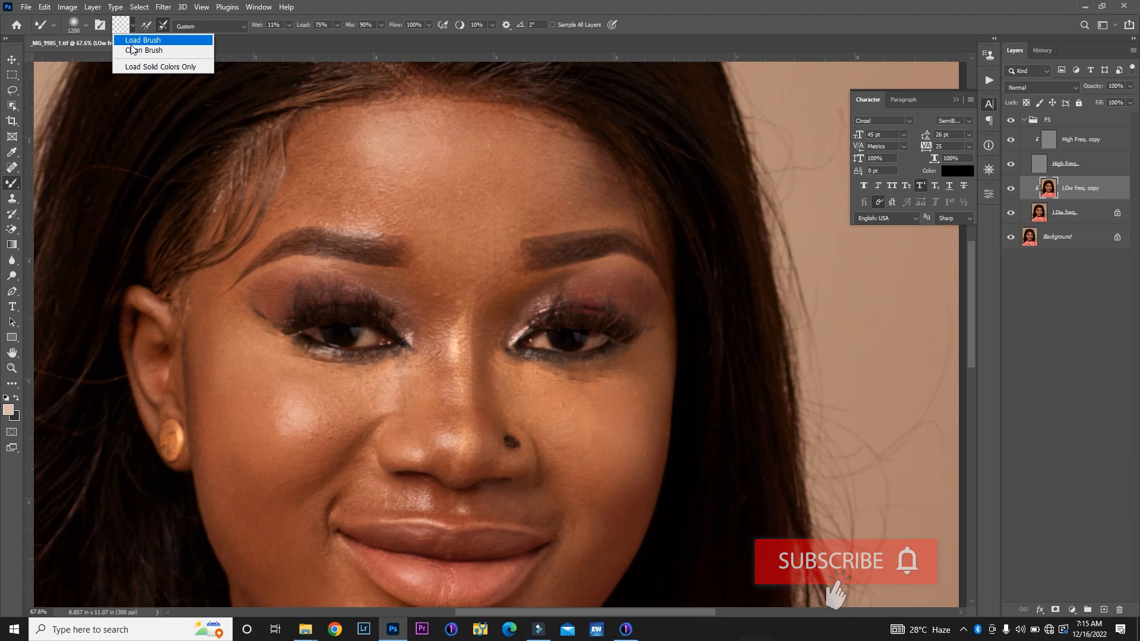
pyautogui.click(81, 97)
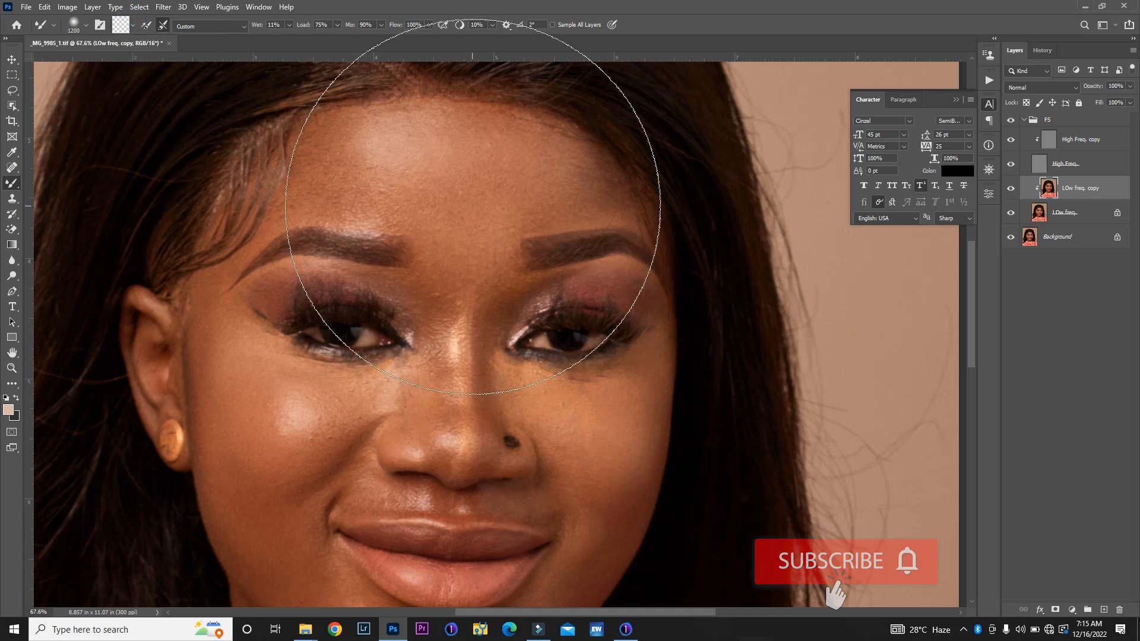
pyautogui.press('[')
pyautogui.press('[')
pyautogui.press('[')
pyautogui.press('[')
pyautogui.press('[')
pyautogui.press('[')
pyautogui.press('[')
pyautogui.press('[')
pyautogui.press('[')
pyautogui.press('[')
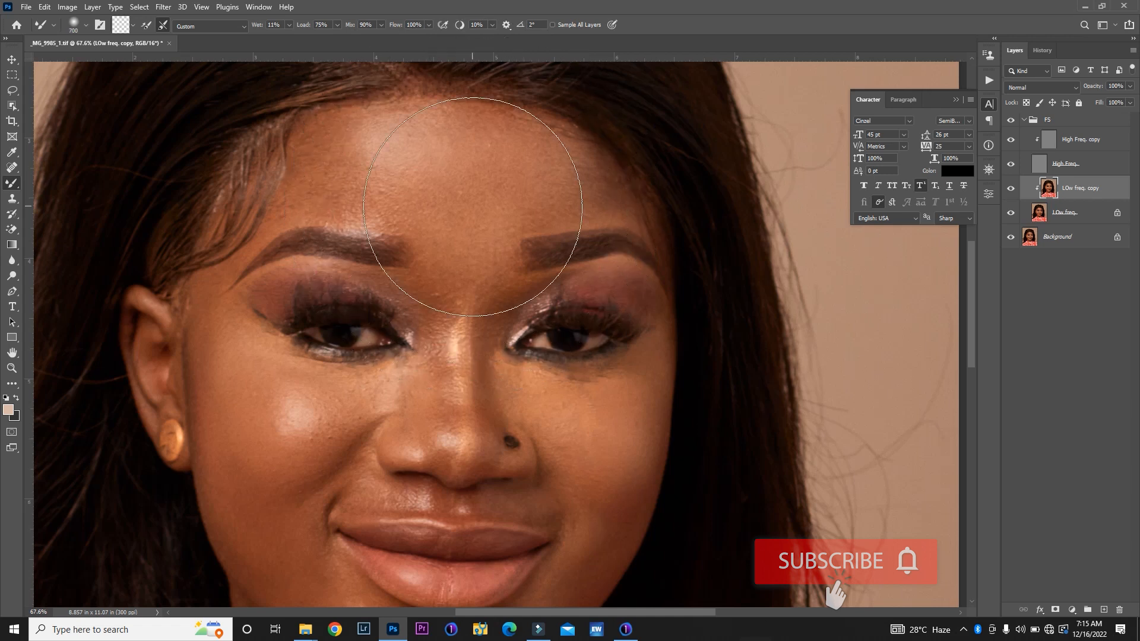
pyautogui.press('[')
pyautogui.press('[')
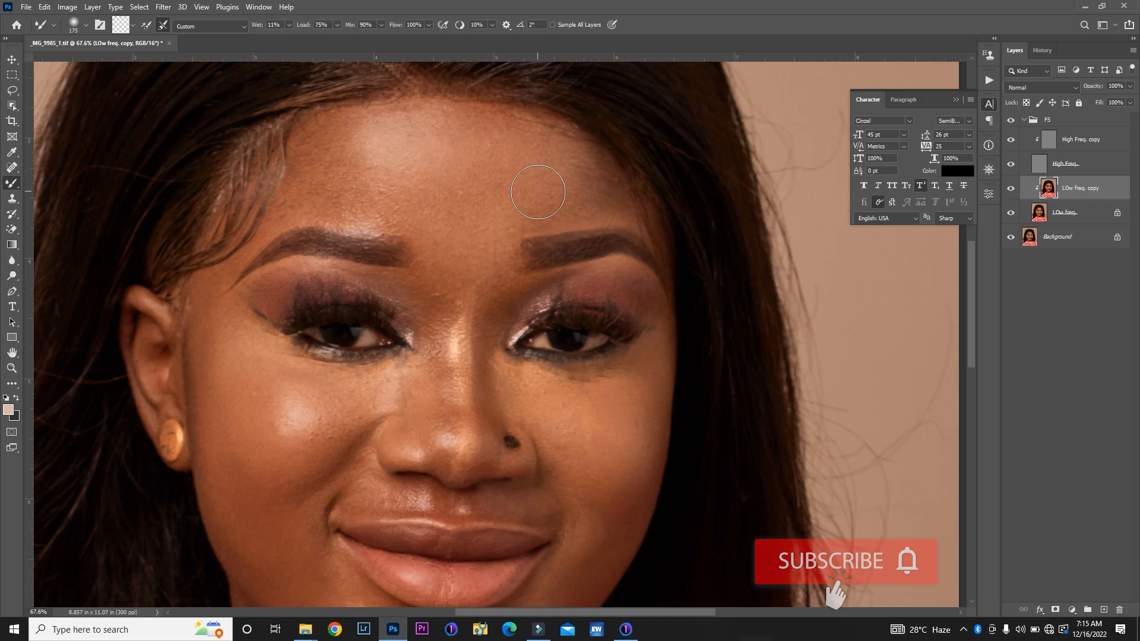
# Step: Add a Black & White adjustment layer with default settings and place it above the FS group
pyautogui.click(1040, 122)
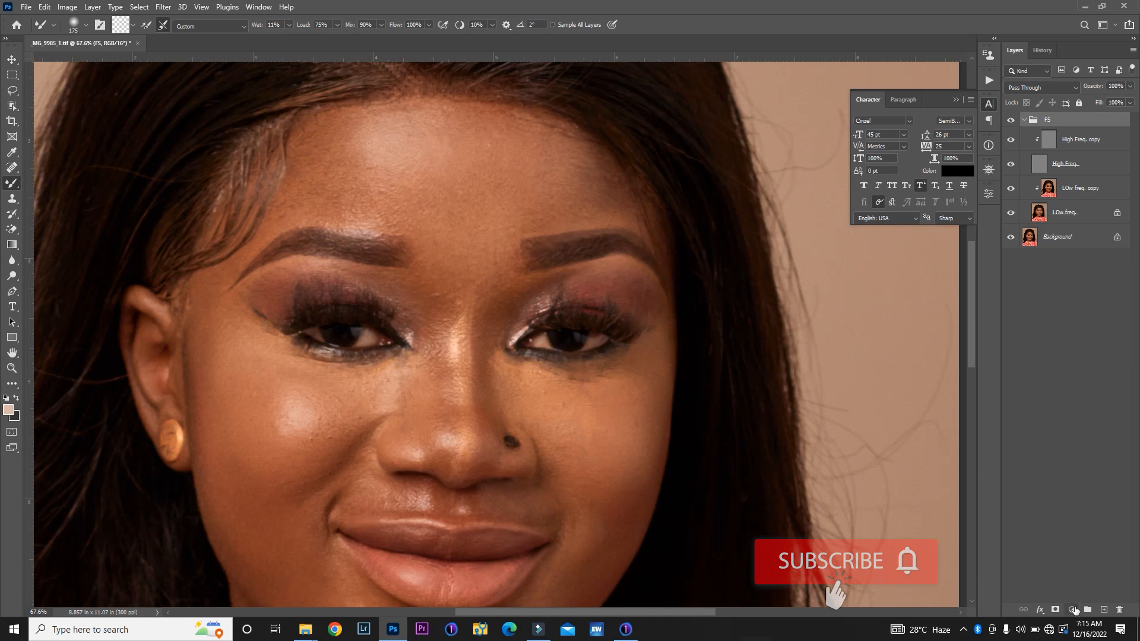
pyautogui.click(1072, 610)
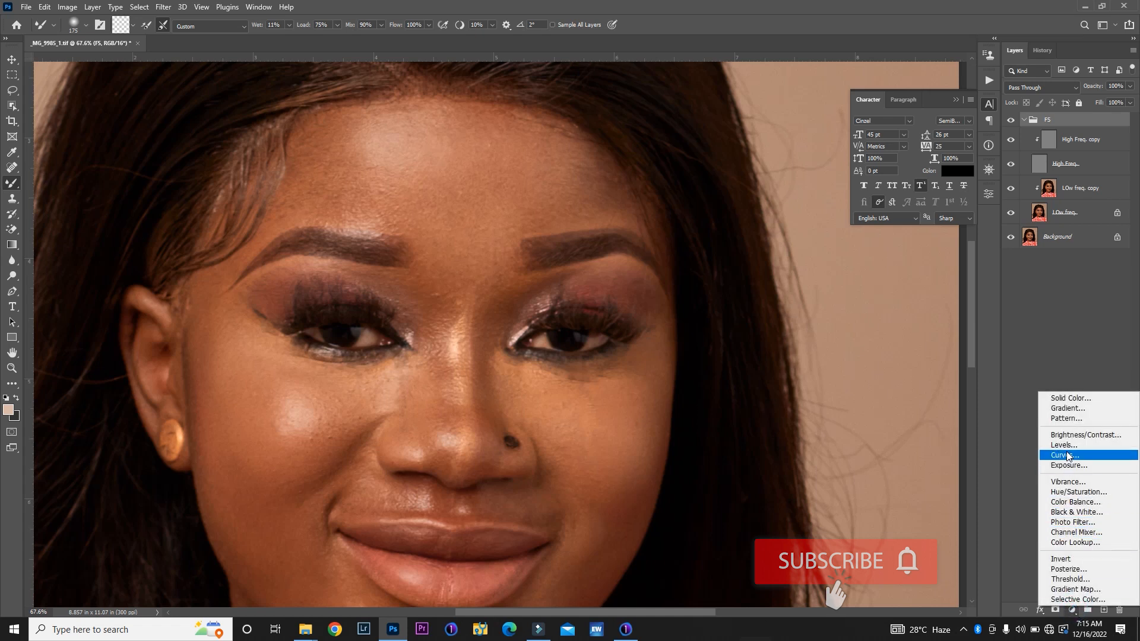
pyautogui.click(1073, 512)
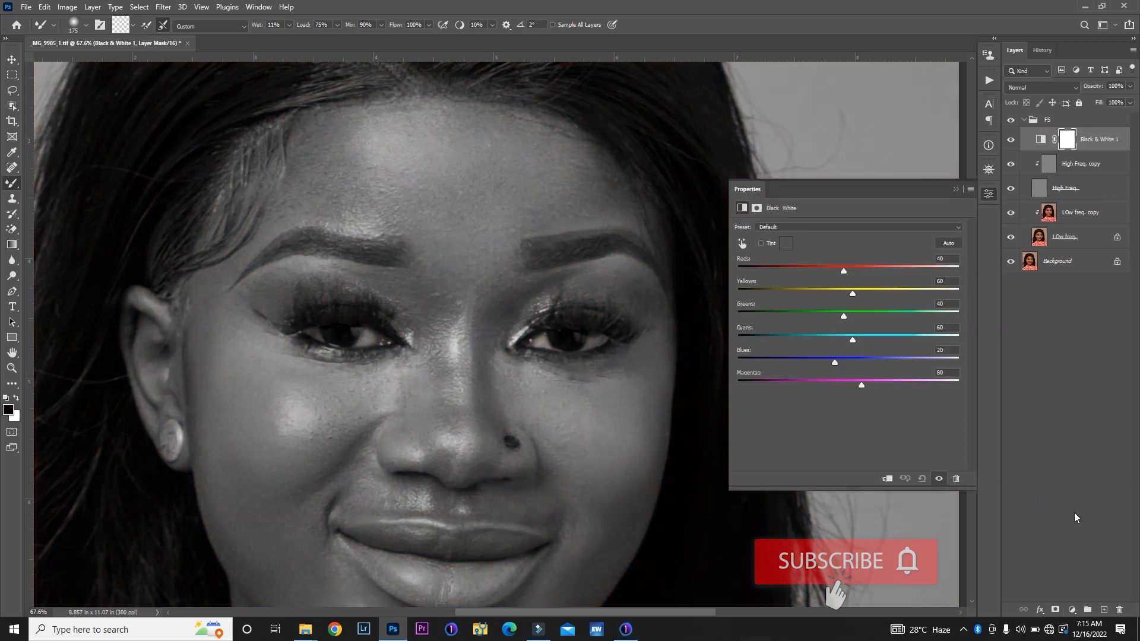
pyautogui.hotkey('ctrl', ']')
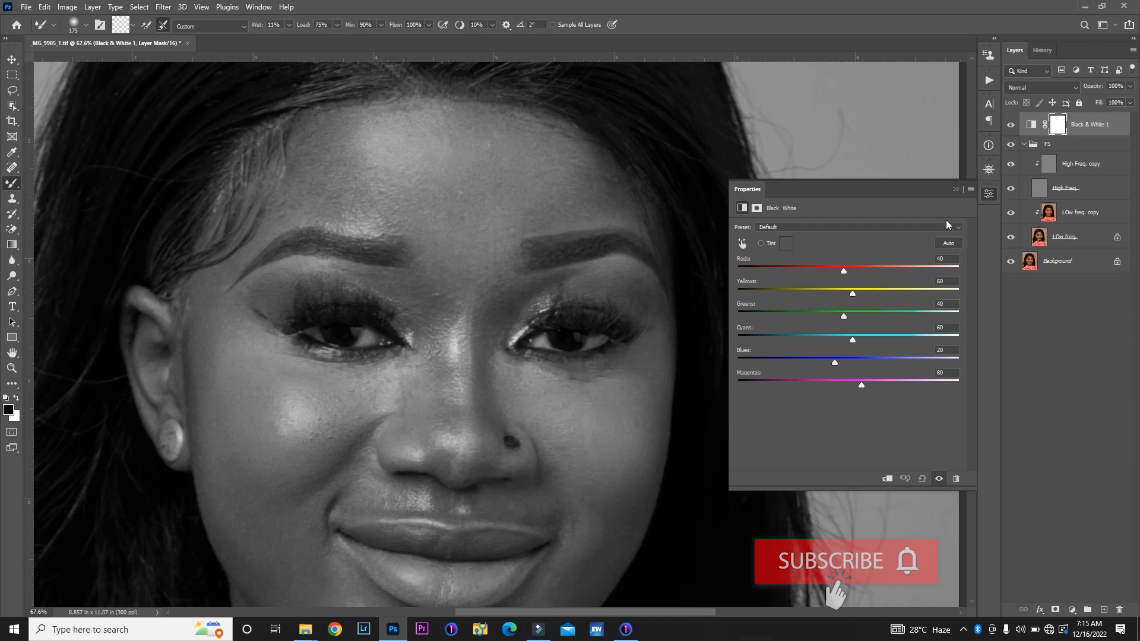
pyautogui.click(956, 190)
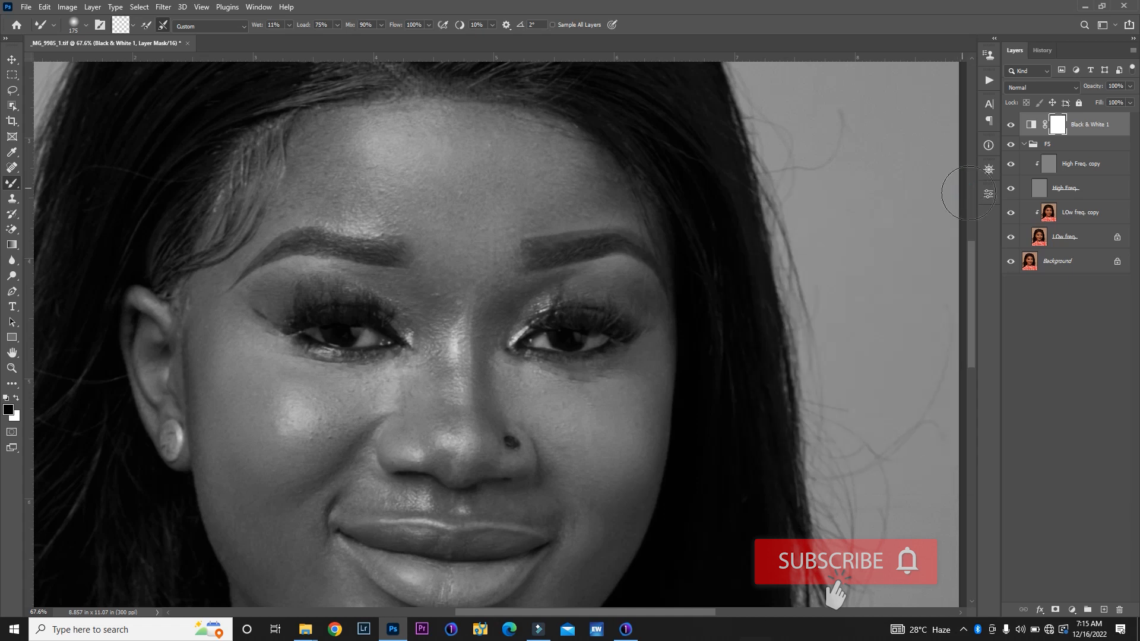
# Step: Hide the original High Freq. layer and select the LOw freq. copy layer
pyautogui.click(1011, 190)
pyautogui.click(1073, 220)
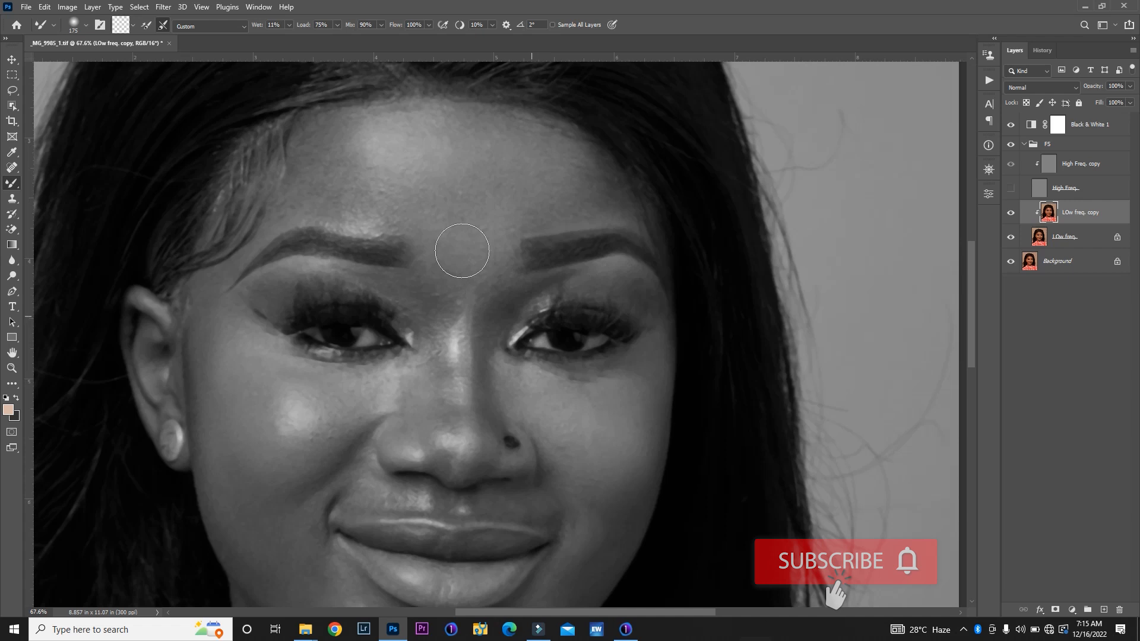
# Step: Blend the skin tones across the forehead and down the ear-side cheek with the Mixer Brush on the LOw freq. copy layer
pyautogui.moveTo(439, 221)
pyautogui.mouseDown()
pyautogui.moveTo(346, 196)
pyautogui.moveTo(352, 143)
pyautogui.moveTo(335, 177)
pyautogui.moveTo(291, 209)
pyautogui.moveTo(313, 178)
pyautogui.moveTo(312, 154)
pyautogui.moveTo(335, 138)
pyautogui.moveTo(314, 169)
pyautogui.moveTo(339, 204)
pyautogui.moveTo(354, 205)
pyautogui.moveTo(336, 212)
pyautogui.moveTo(367, 212)
pyautogui.moveTo(357, 203)
pyautogui.moveTo(381, 212)
pyautogui.moveTo(376, 164)
pyautogui.moveTo(384, 186)
pyautogui.moveTo(411, 136)
pyautogui.moveTo(349, 131)
pyautogui.moveTo(382, 122)
pyautogui.moveTo(526, 152)
pyautogui.moveTo(511, 143)
pyautogui.moveTo(539, 142)
pyautogui.moveTo(493, 127)
pyautogui.moveTo(474, 129)
pyautogui.moveTo(601, 155)
pyautogui.moveTo(587, 170)
pyautogui.moveTo(595, 195)
pyautogui.moveTo(536, 212)
pyautogui.moveTo(428, 211)
pyautogui.moveTo(467, 196)
pyautogui.moveTo(456, 213)
pyautogui.moveTo(478, 192)
pyautogui.moveTo(429, 221)
pyautogui.moveTo(324, 197)
pyautogui.moveTo(297, 207)
pyautogui.moveTo(311, 186)
pyautogui.moveTo(251, 239)
pyautogui.moveTo(254, 229)
pyautogui.moveTo(211, 305)
pyautogui.moveTo(214, 351)
pyautogui.mouseUp()
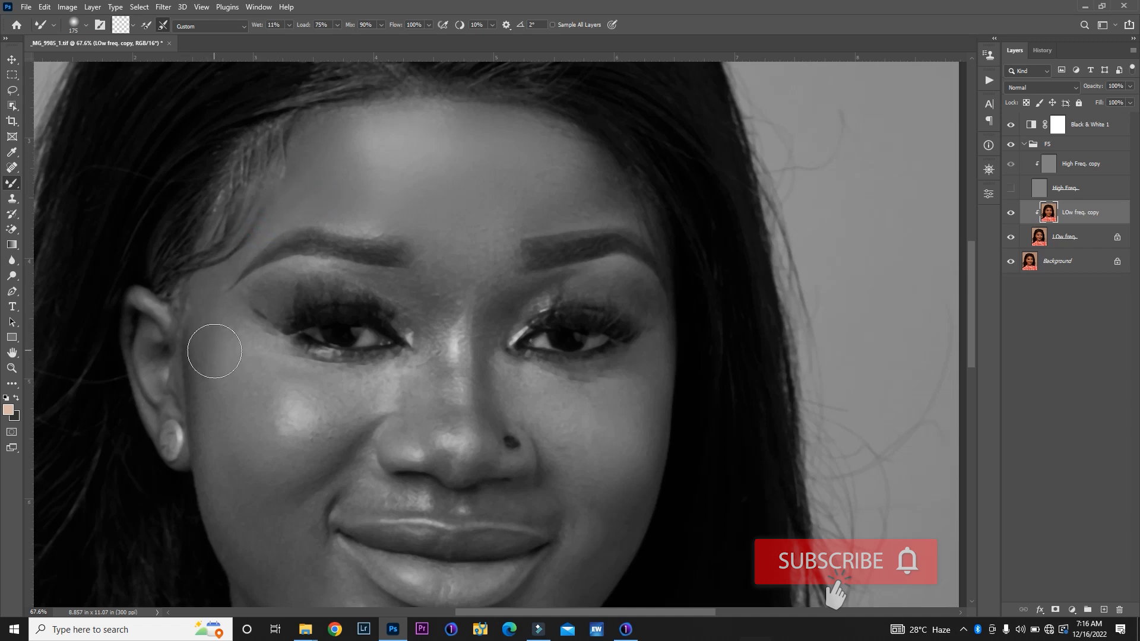
pyautogui.moveTo(230, 411)
pyautogui.mouseDown()
pyautogui.moveTo(227, 443)
pyautogui.moveTo(212, 333)
pyautogui.moveTo(211, 365)
pyautogui.moveTo(242, 347)
pyautogui.mouseUp()
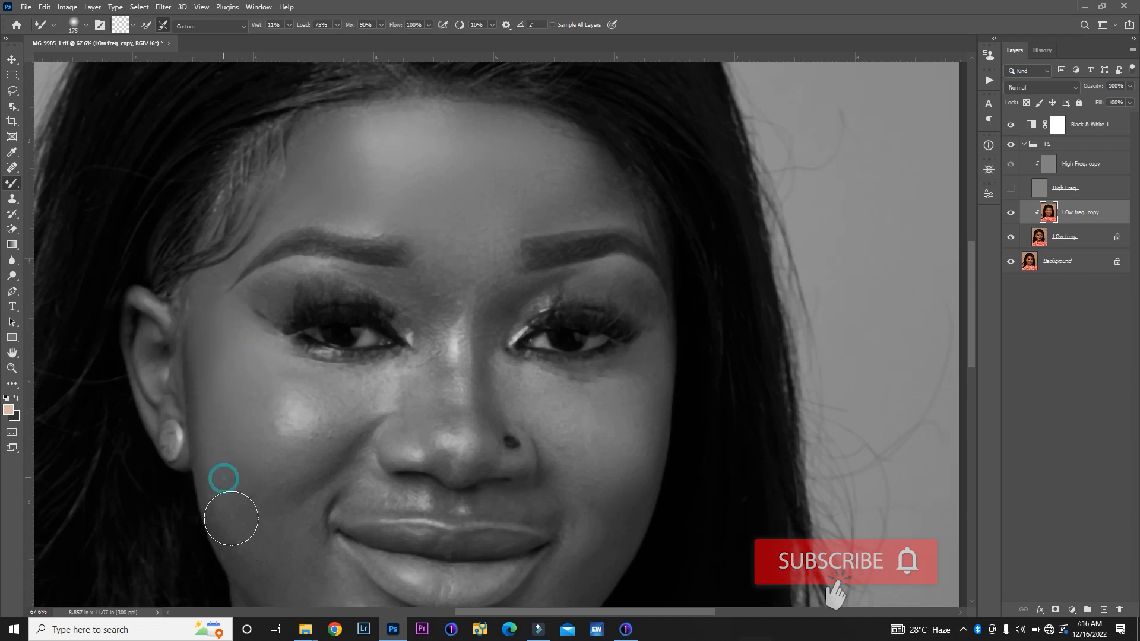
# Step: Set the Mixer Brush wetness to 15%, reduce its size to 90 pixels, and blend the ear-side eyelid below the brow
pyautogui.click(251, 27)
pyautogui.write('15')
pyautogui.press('Return')
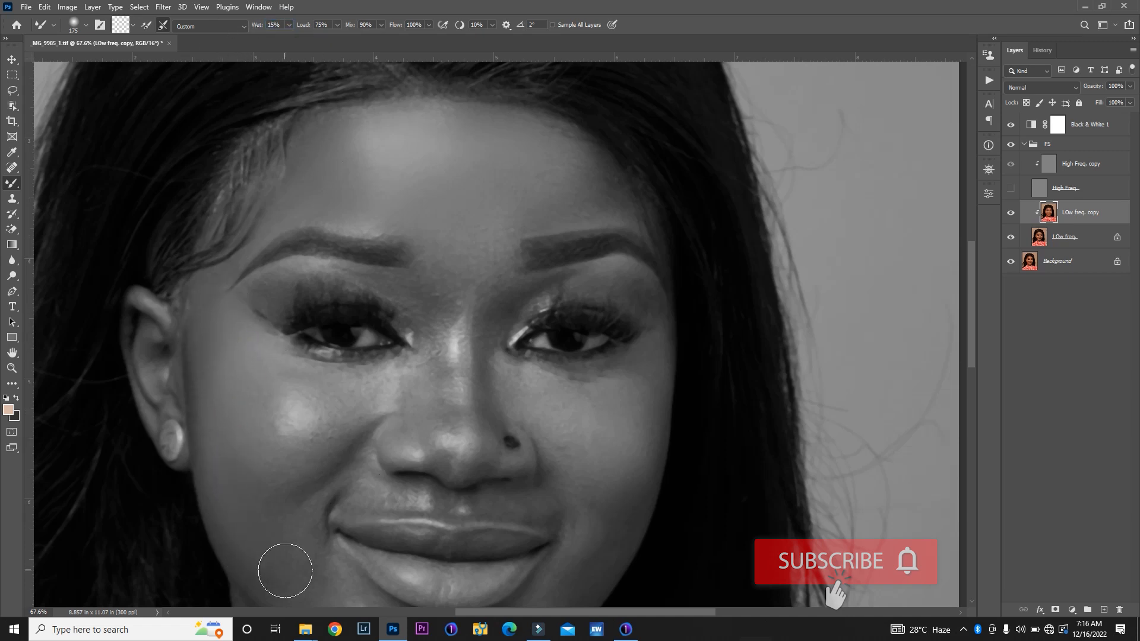
pyautogui.press('[')
pyautogui.press('[')
pyautogui.press('[')
pyautogui.press('[')
pyautogui.moveTo(279, 278)
pyautogui.mouseDown()
pyautogui.moveTo(312, 270)
pyautogui.moveTo(409, 306)
pyautogui.moveTo(405, 282)
pyautogui.moveTo(354, 271)
pyautogui.moveTo(294, 304)
pyautogui.mouseUp()
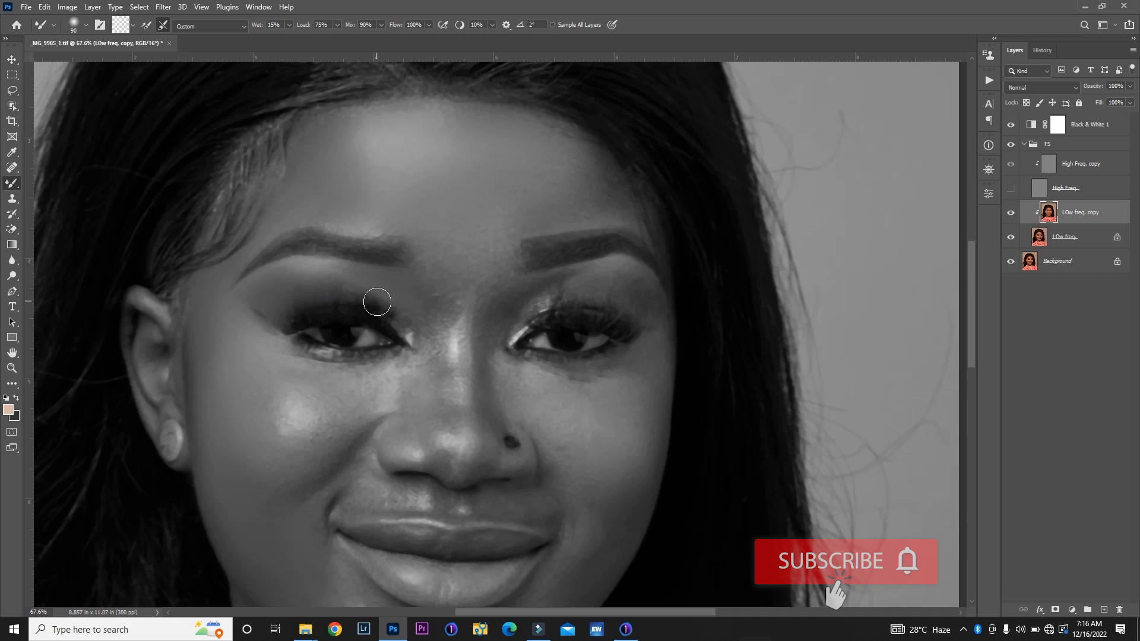
# Step: Toggle the original High Freq. layer to check texture, and blend the forehead's far side, nose and cheeks with a larger brush
pyautogui.click(1009, 189)
pyautogui.click(1009, 189)
pyautogui.press(']')
pyautogui.press(']')
pyautogui.press(']')
pyautogui.moveTo(581, 181)
pyautogui.mouseDown()
pyautogui.moveTo(553, 134)
pyautogui.moveTo(568, 143)
pyautogui.moveTo(406, 120)
pyautogui.moveTo(349, 130)
pyautogui.moveTo(378, 184)
pyautogui.moveTo(373, 213)
pyautogui.moveTo(313, 208)
pyautogui.moveTo(386, 228)
pyautogui.moveTo(478, 294)
pyautogui.moveTo(487, 250)
pyautogui.moveTo(456, 270)
pyautogui.moveTo(504, 226)
pyautogui.moveTo(470, 237)
pyautogui.moveTo(401, 223)
pyautogui.moveTo(534, 174)
pyautogui.mouseUp()
pyautogui.moveTo(494, 358)
pyautogui.mouseDown()
pyautogui.moveTo(566, 432)
pyautogui.moveTo(520, 386)
pyautogui.moveTo(586, 394)
pyautogui.moveTo(636, 363)
pyautogui.moveTo(626, 384)
pyautogui.moveTo(576, 391)
pyautogui.moveTo(523, 372)
pyautogui.moveTo(598, 381)
pyautogui.moveTo(627, 408)
pyautogui.moveTo(607, 537)
pyautogui.moveTo(554, 578)
pyautogui.moveTo(563, 509)
pyautogui.moveTo(589, 487)
pyautogui.moveTo(558, 437)
pyautogui.moveTo(598, 454)
pyautogui.moveTo(556, 402)
pyautogui.moveTo(427, 433)
pyautogui.moveTo(430, 353)
pyautogui.moveTo(362, 398)
pyautogui.moveTo(363, 381)
pyautogui.moveTo(292, 367)
pyautogui.moveTo(381, 390)
pyautogui.moveTo(397, 379)
pyautogui.moveTo(334, 423)
pyautogui.moveTo(314, 505)
pyautogui.moveTo(307, 475)
pyautogui.moveTo(274, 458)
pyautogui.moveTo(271, 482)
pyautogui.moveTo(305, 454)
pyautogui.moveTo(252, 421)
pyautogui.moveTo(281, 393)
pyautogui.moveTo(320, 441)
pyautogui.moveTo(304, 447)
pyautogui.moveTo(252, 414)
pyautogui.moveTo(302, 450)
pyautogui.moveTo(337, 418)
pyautogui.moveTo(329, 404)
pyautogui.moveTo(297, 415)
pyautogui.moveTo(283, 403)
pyautogui.moveTo(294, 448)
pyautogui.mouseUp()
# Step: Blend the skin around the mouth corner, the side of the nose and the inner eye with a 125-pixel brush
pyautogui.press('[')
pyautogui.press('[')
pyautogui.press('[')
pyautogui.press('[')
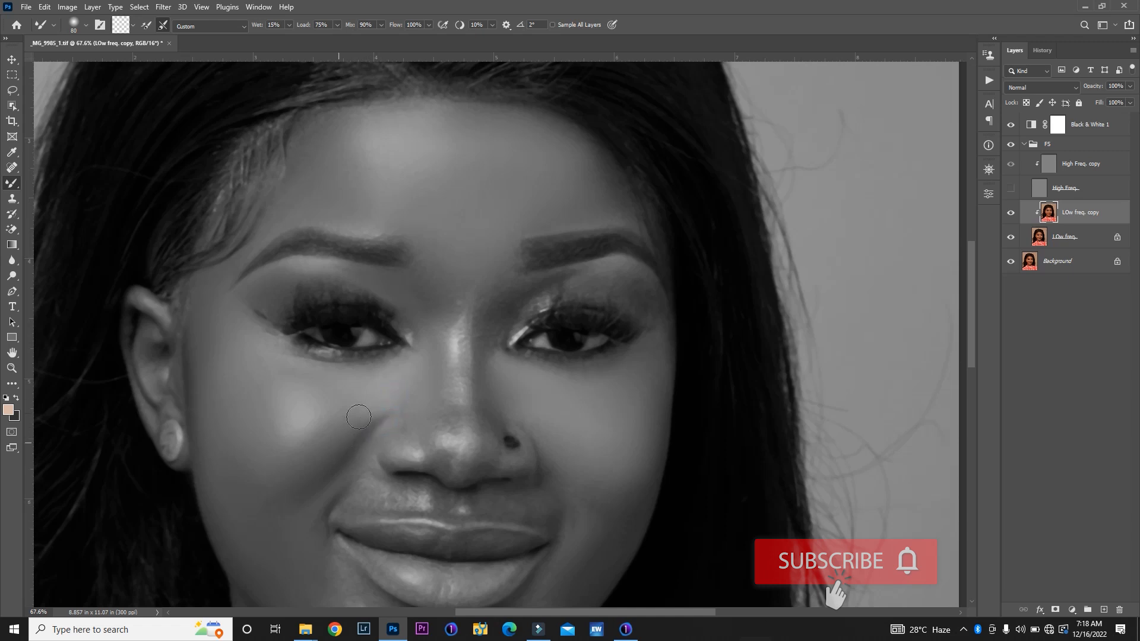
pyautogui.press(']')
pyautogui.press(']')
pyautogui.press(']')
pyautogui.moveTo(358, 502)
pyautogui.mouseDown()
pyautogui.moveTo(403, 499)
pyautogui.moveTo(385, 498)
pyautogui.moveTo(365, 477)
pyautogui.mouseUp()
pyautogui.moveTo(405, 444); pyautogui.dragTo(404, 428)
pyautogui.click(417, 304)
# Step: Show the original High Freq. layer and smooth the tones along the nose bridge, inner eye corners and outer eyelid
pyautogui.click(1010, 189)
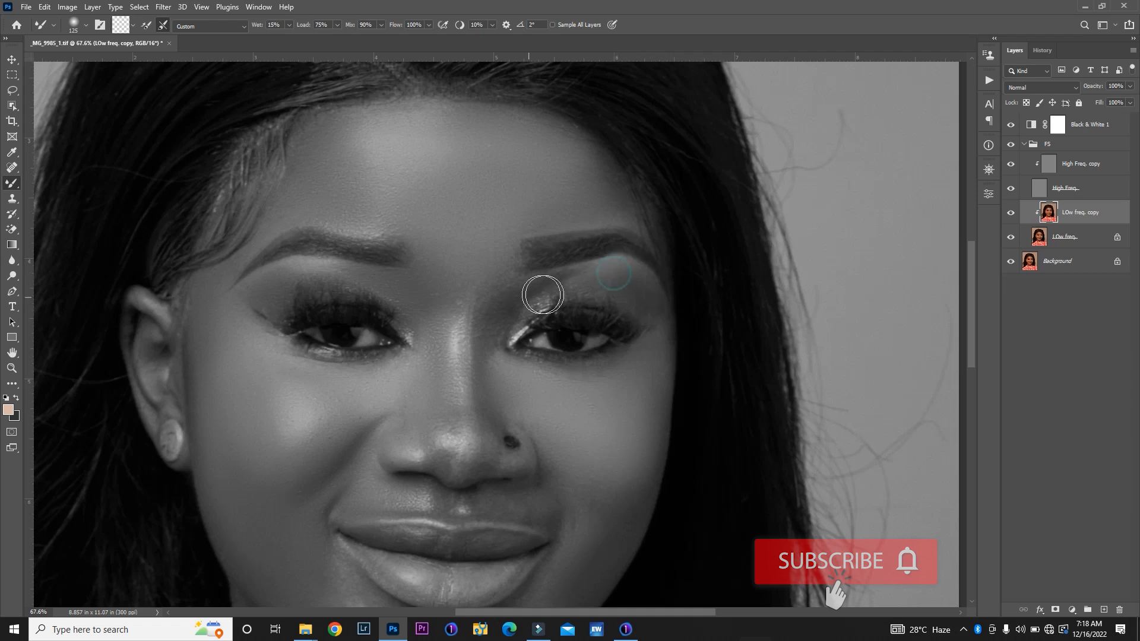
pyautogui.moveTo(486, 367)
pyautogui.mouseDown()
pyautogui.moveTo(494, 376)
pyautogui.moveTo(492, 277)
pyautogui.mouseUp()
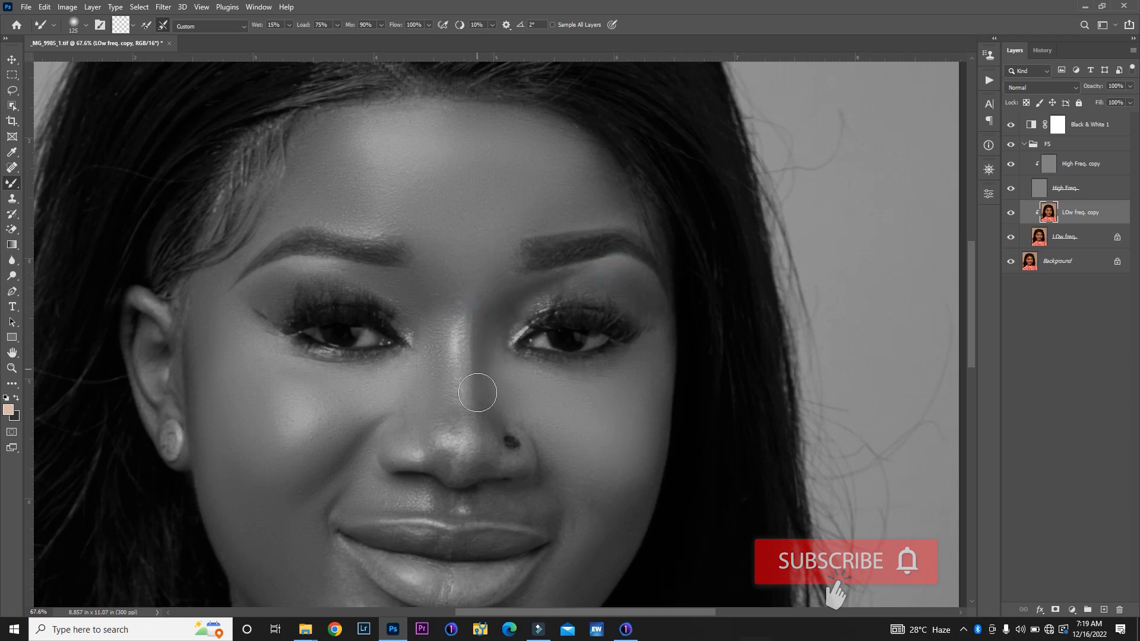
pyautogui.moveTo(430, 292); pyautogui.dragTo(410, 291)
pyautogui.moveTo(240, 306)
pyautogui.mouseDown()
pyautogui.moveTo(259, 289)
pyautogui.moveTo(273, 310)
pyautogui.mouseUp()
# Step: Enlarge the Mixer Brush to 200 pixels and blend the lower cheek, jaw and chin
pyautogui.hotkey('ctrl', '-')
pyautogui.hotkey('ctrl', '-')
pyautogui.press(']')
pyautogui.press(']')
pyautogui.press(']')
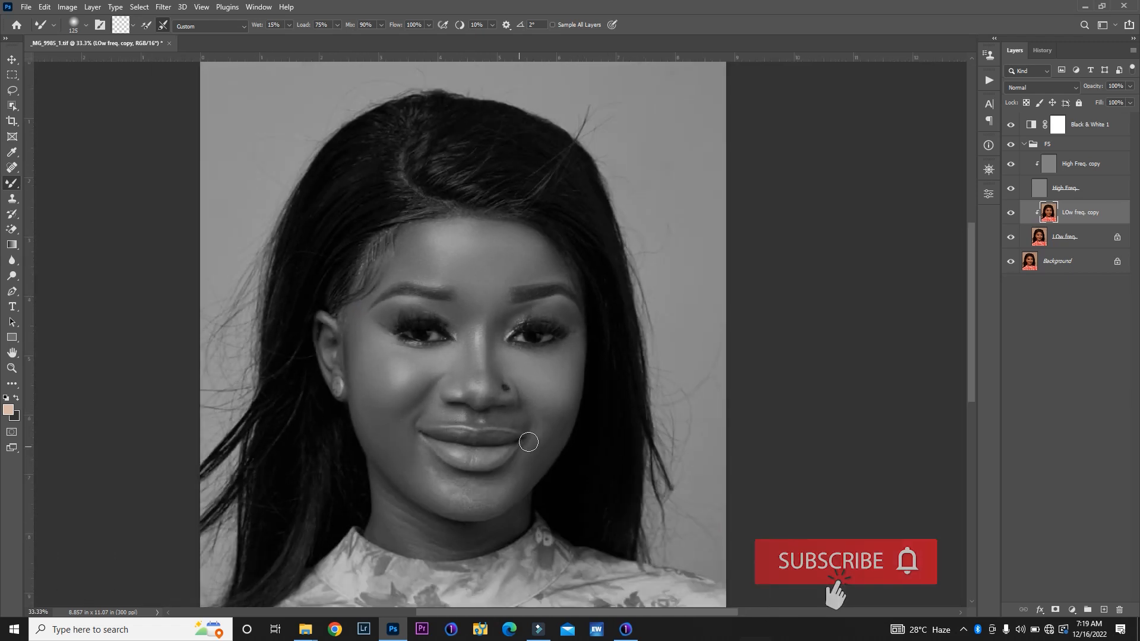
pyautogui.moveTo(424, 465)
pyautogui.mouseDown()
pyautogui.moveTo(473, 489)
pyautogui.moveTo(431, 490)
pyautogui.moveTo(377, 441)
pyautogui.mouseUp()
pyautogui.moveTo(438, 475); pyautogui.dragTo(493, 504)
# Step: Refine the mouth corner, nose, eyelid, brow area and upper lip with the Mixer Brush reduced to 100 pixels
pyautogui.hotkey('ctrl', '+')
pyautogui.hotkey('ctrl', '+')
pyautogui.press('[')
pyautogui.press('[')
pyautogui.press('[')
pyautogui.press('[')
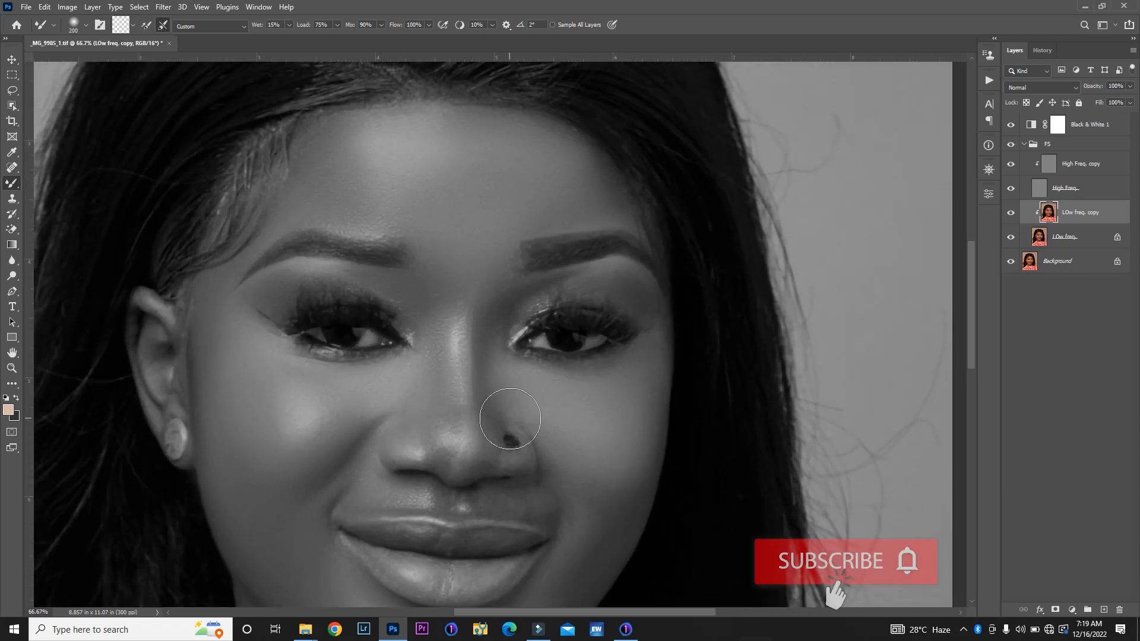
pyautogui.moveTo(549, 474); pyautogui.dragTo(588, 501)
pyautogui.moveTo(496, 442)
pyautogui.mouseDown()
pyautogui.moveTo(511, 459)
pyautogui.moveTo(454, 472)
pyautogui.moveTo(441, 454)
pyautogui.mouseUp()
pyautogui.moveTo(444, 358); pyautogui.dragTo(451, 351)
pyautogui.moveTo(570, 283)
pyautogui.mouseDown()
pyautogui.moveTo(621, 282)
pyautogui.moveTo(652, 302)
pyautogui.mouseUp()
pyautogui.moveTo(504, 240); pyautogui.dragTo(456, 267)
pyautogui.moveTo(472, 408)
pyautogui.mouseDown()
pyautogui.moveTo(460, 336)
pyautogui.moveTo(410, 423)
pyautogui.moveTo(453, 465)
pyautogui.mouseUp()
pyautogui.click(415, 499)
pyautogui.hotkey('ctrl', '-')
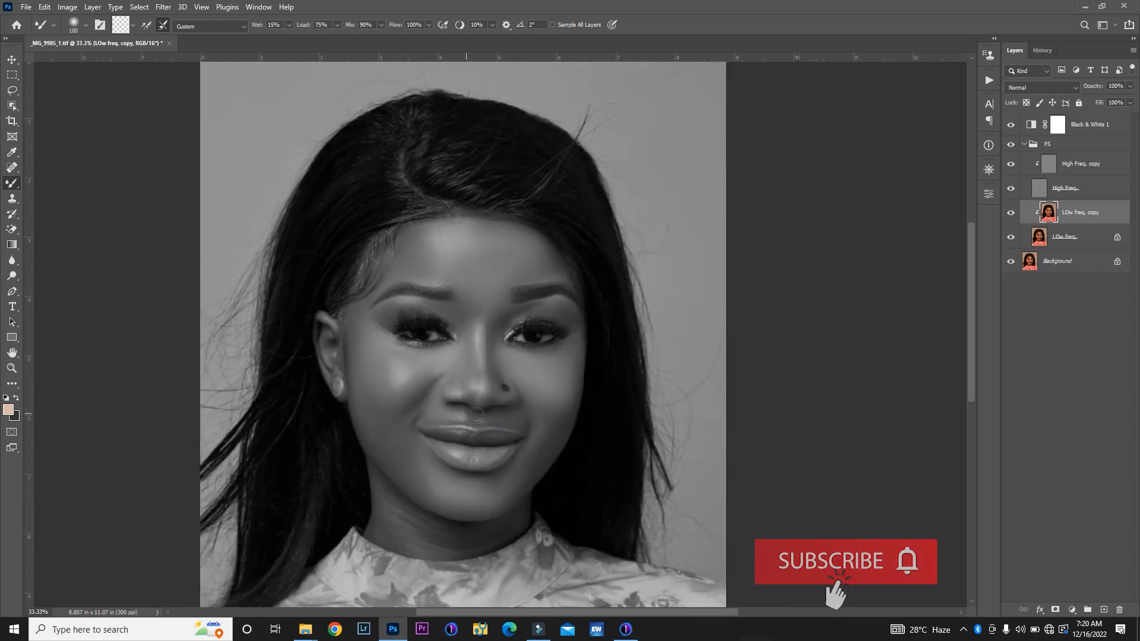
# Step: Hide the Black & White 1 layer and toggle the FS group's visibility to compare the portrait before and after
pyautogui.click(1010, 125)
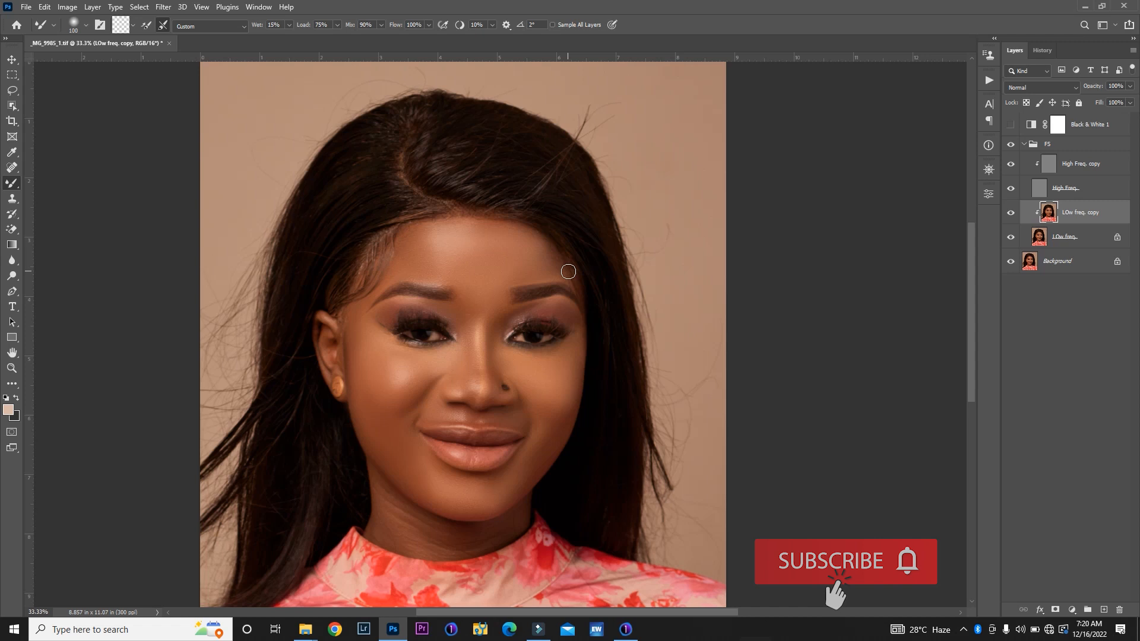
pyautogui.click(1011, 149)
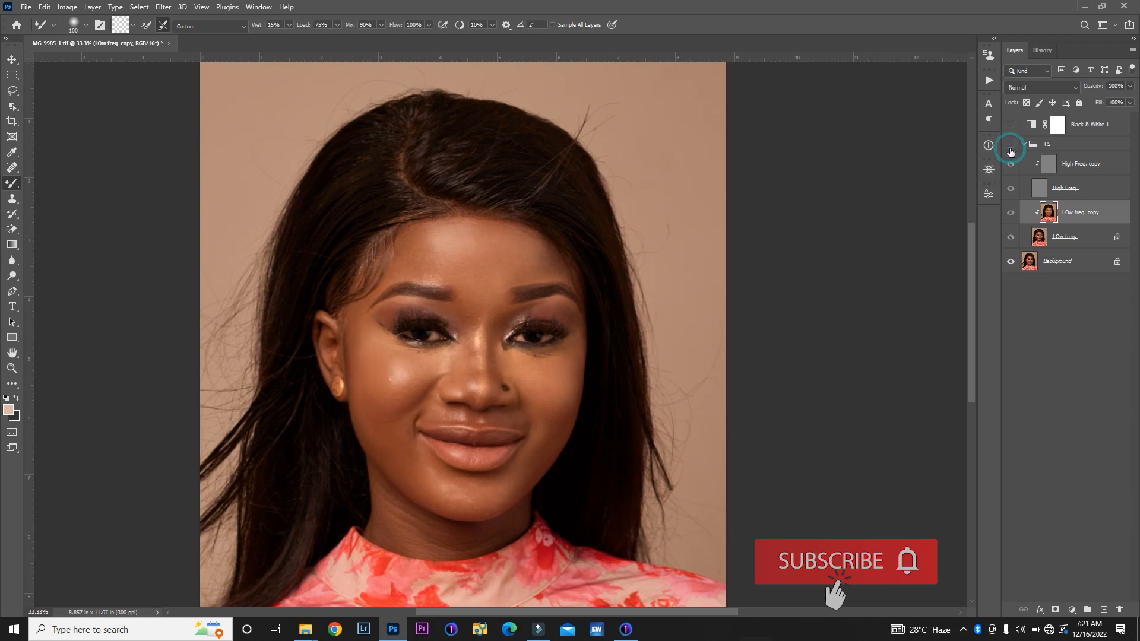
pyautogui.click(1011, 145)
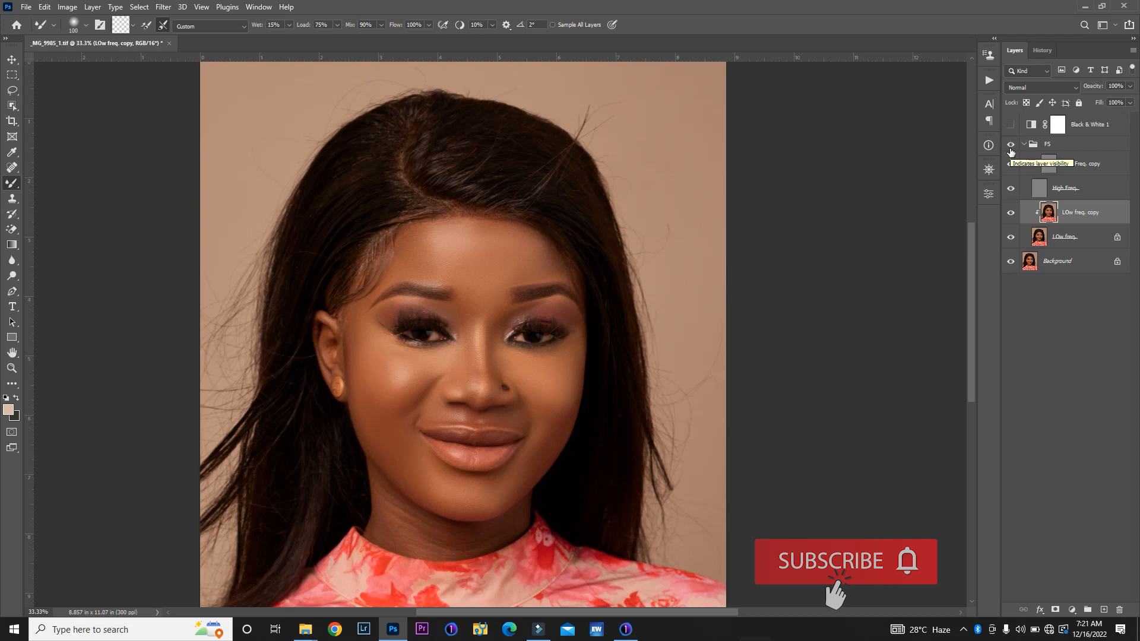
# Step: With the Black & White 1 layer shown and the High Freq. layer hidden, blend the neck and ear-side cheek using a 150-pixel brush
pyautogui.press(']')
pyautogui.press(']')
pyautogui.press(']')
pyautogui.press(']')
pyautogui.press('[')
pyautogui.press('[')
pyautogui.click(1011, 124)
pyautogui.click(1010, 188)
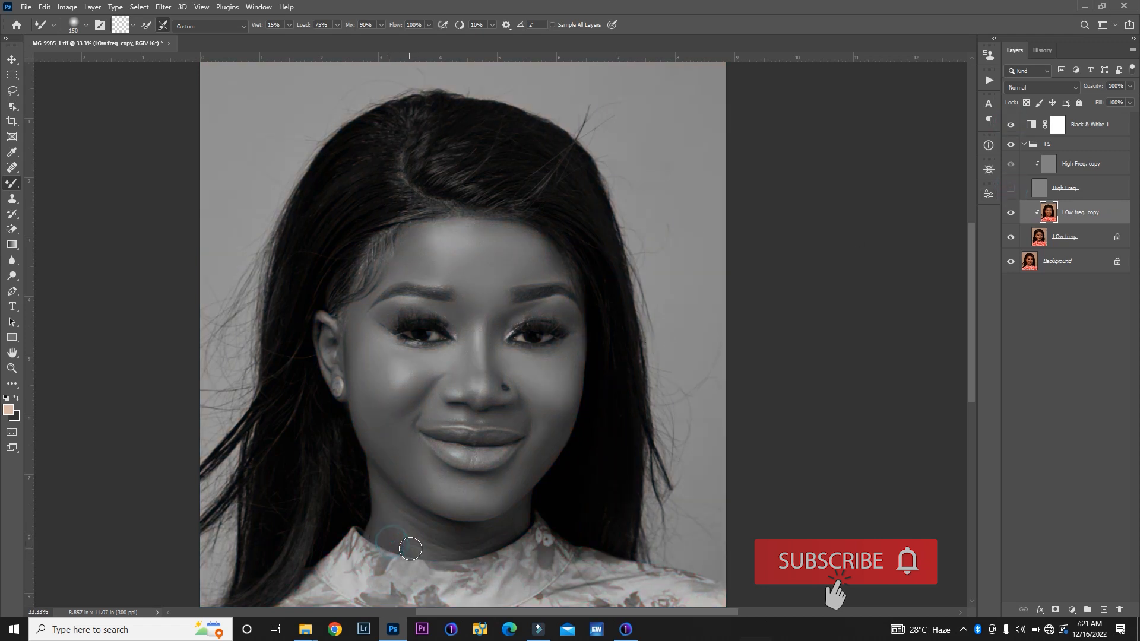
pyautogui.moveTo(410, 548)
pyautogui.mouseDown()
pyautogui.moveTo(432, 536)
pyautogui.moveTo(403, 514)
pyautogui.moveTo(450, 536)
pyautogui.moveTo(516, 516)
pyautogui.moveTo(436, 553)
pyautogui.moveTo(385, 536)
pyautogui.moveTo(412, 548)
pyautogui.moveTo(415, 519)
pyautogui.moveTo(461, 546)
pyautogui.moveTo(510, 527)
pyautogui.moveTo(463, 539)
pyautogui.moveTo(393, 497)
pyautogui.moveTo(398, 551)
pyautogui.moveTo(377, 532)
pyautogui.moveTo(383, 480)
pyautogui.moveTo(470, 532)
pyautogui.mouseUp()
pyautogui.moveTo(379, 356); pyautogui.dragTo(401, 369)
# Step: Show the High Freq. layer again, hide the Black & White 1 layer, and view the whole portrait in colour
pyautogui.click(1010, 188)
pyautogui.click(1010, 125)
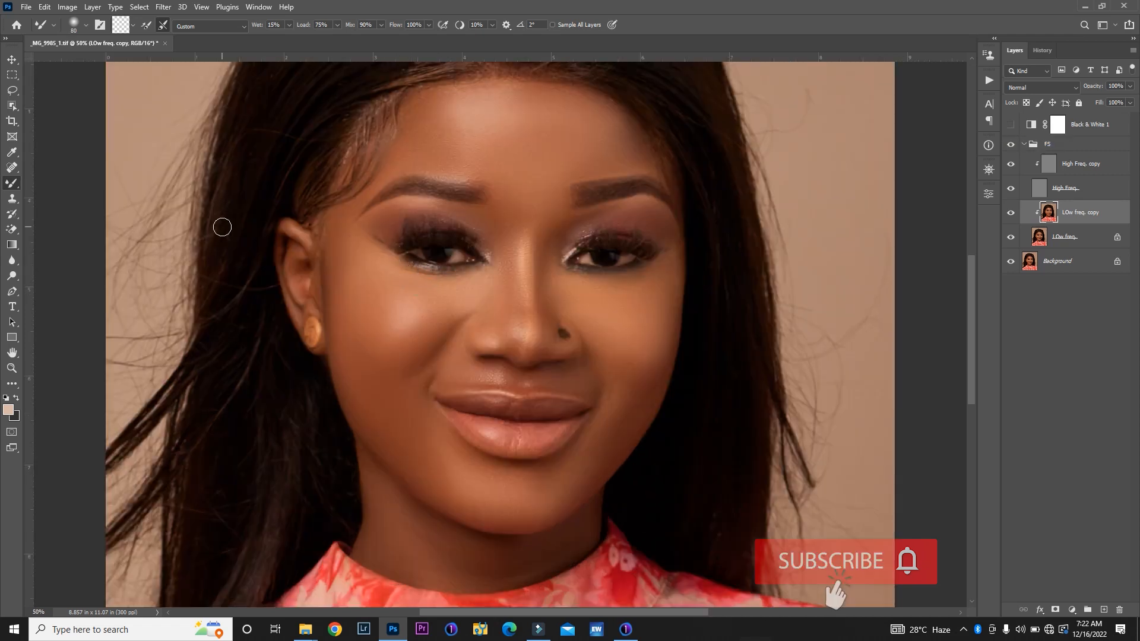
pyautogui.hotkey('ctrl', '-')
pyautogui.hotkey('ctrl', '-')
pyautogui.hotkey('ctrl', '-')
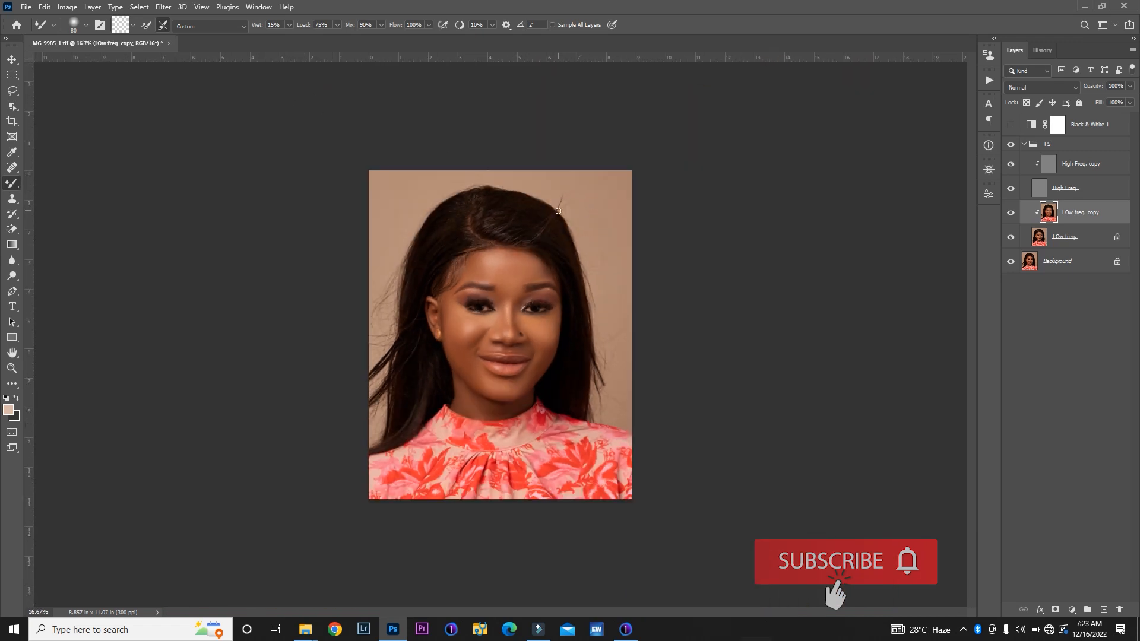
# Step: Select the High Freq. copy layer and set the Clone Stamp to 200 pixels for the stray hairs above the head
pyautogui.click(1080, 165)
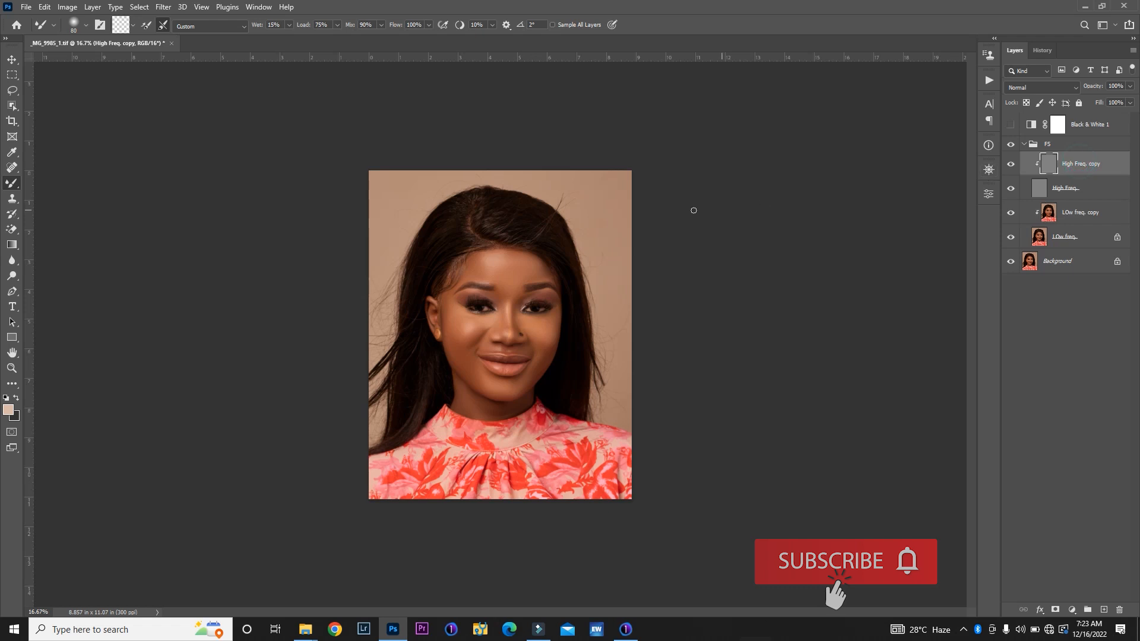
pyautogui.press('s')
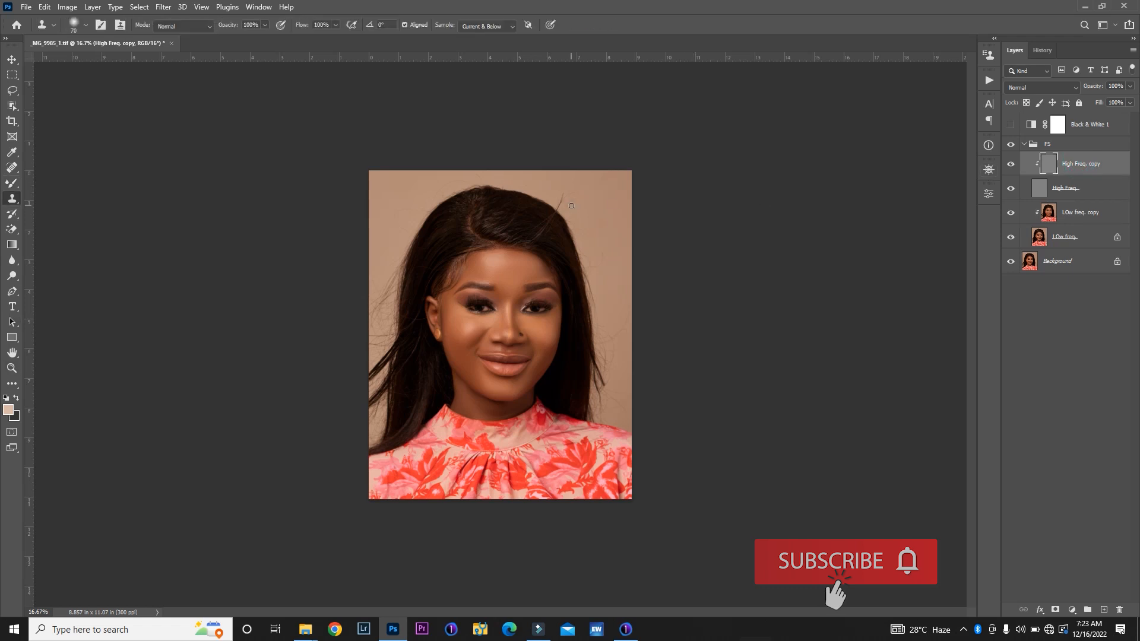
pyautogui.press('z')
pyautogui.moveTo(565, 190); pyautogui.dragTo(593, 202)
pyautogui.press('s')
pyautogui.press(']')
pyautogui.press(']')
pyautogui.press(']')
pyautogui.press(']')
pyautogui.press(']')
pyautogui.press(']')
pyautogui.press(']')
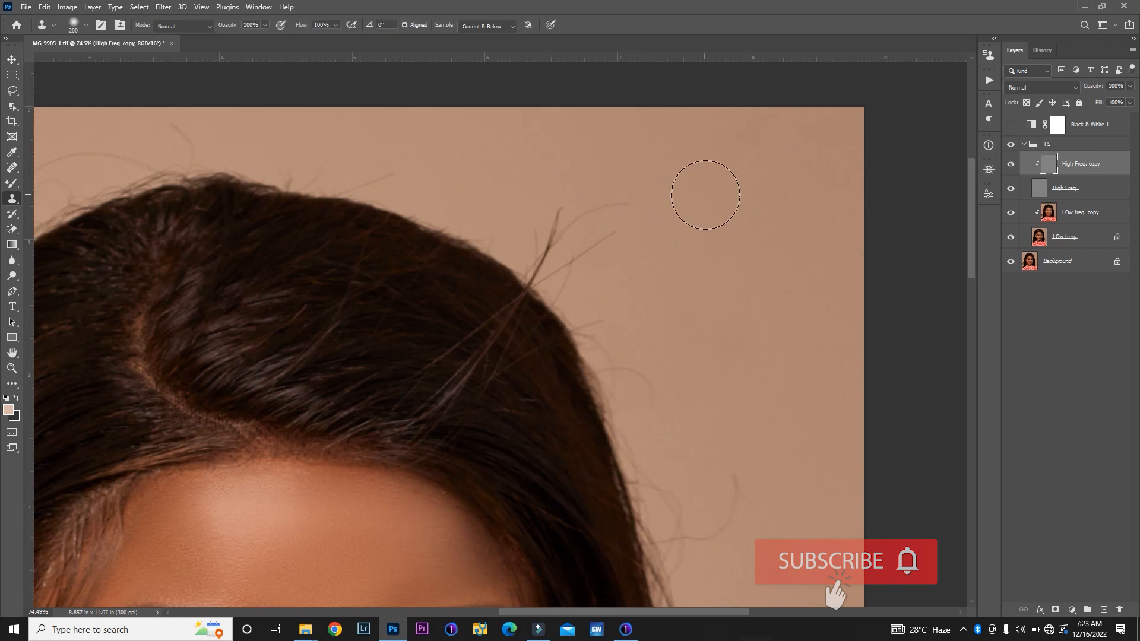
# Step: Try to clone clean backdrop over the stray hair tip with sampling set to Current & Below
pyautogui.keyDown('alt'); pyautogui.click(677, 173); pyautogui.keyUp('alt')
pyautogui.moveTo(622, 198); pyautogui.dragTo(635, 201)
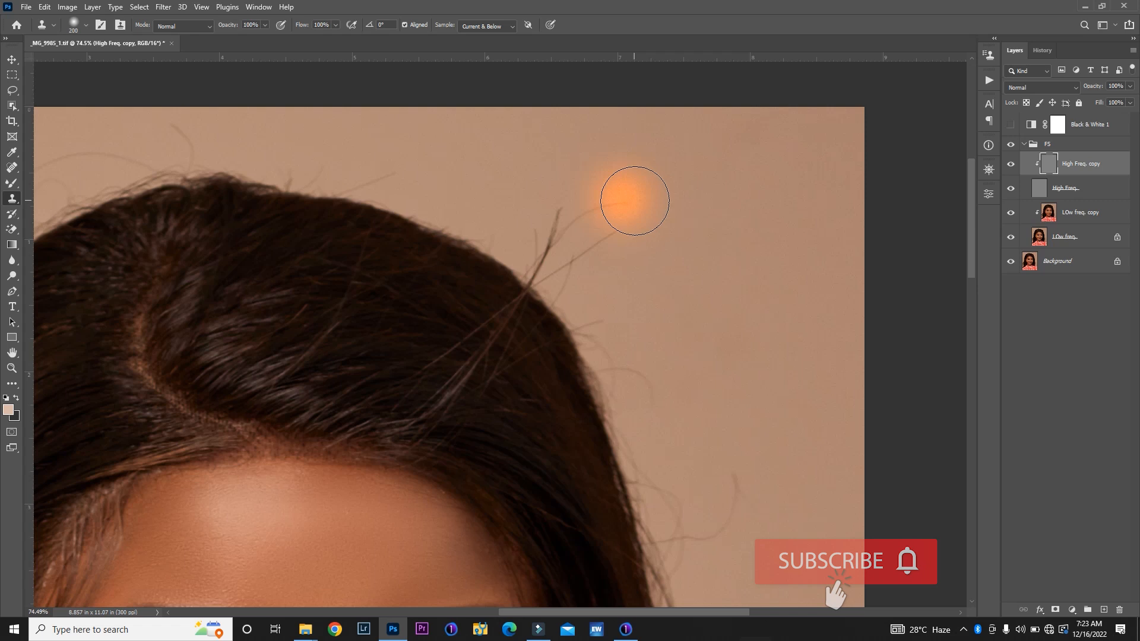
pyautogui.moveTo(634, 201); pyautogui.dragTo(633, 199)
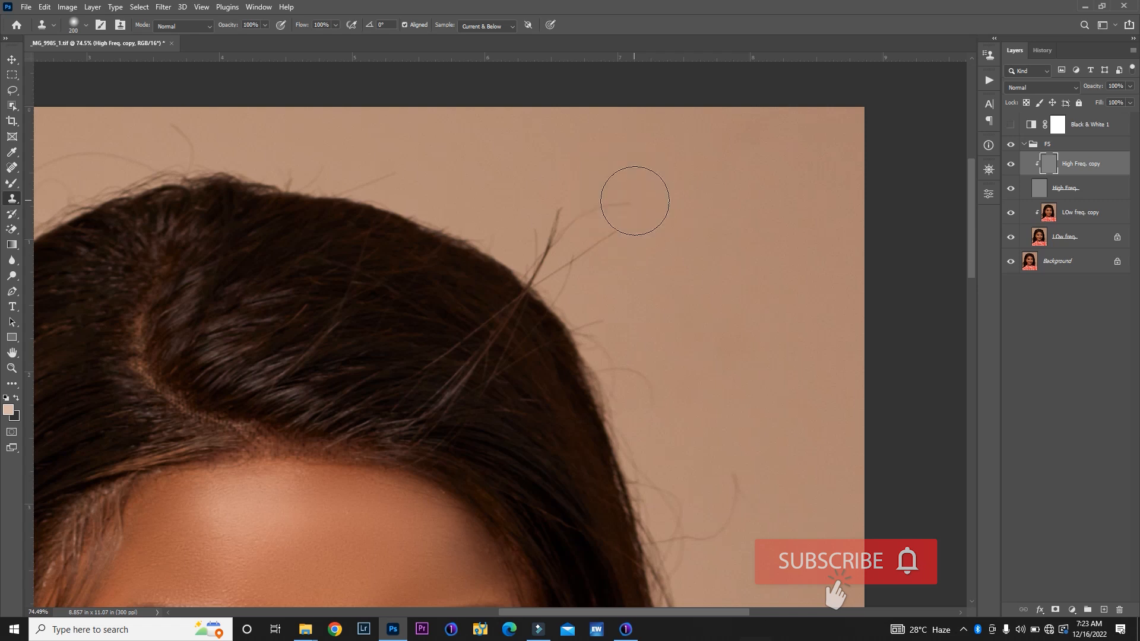
# Step: Set the Clone Stamp to sample the Current Layer and clone out the stray hair's texture on the High Freq. copy layer
pyautogui.click(476, 27)
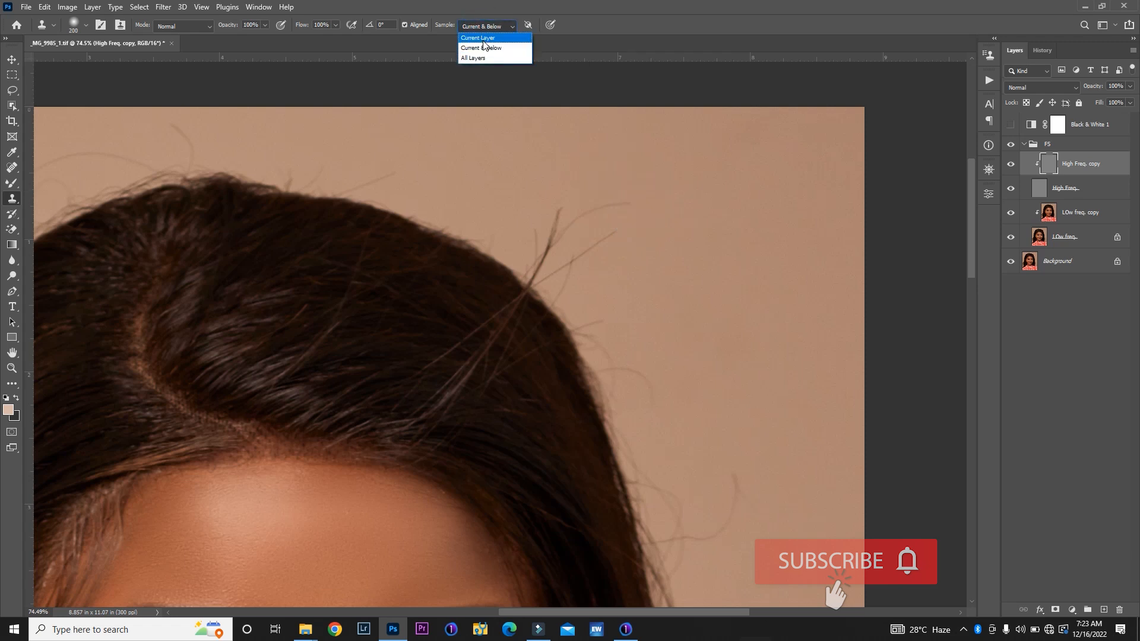
pyautogui.click(483, 39)
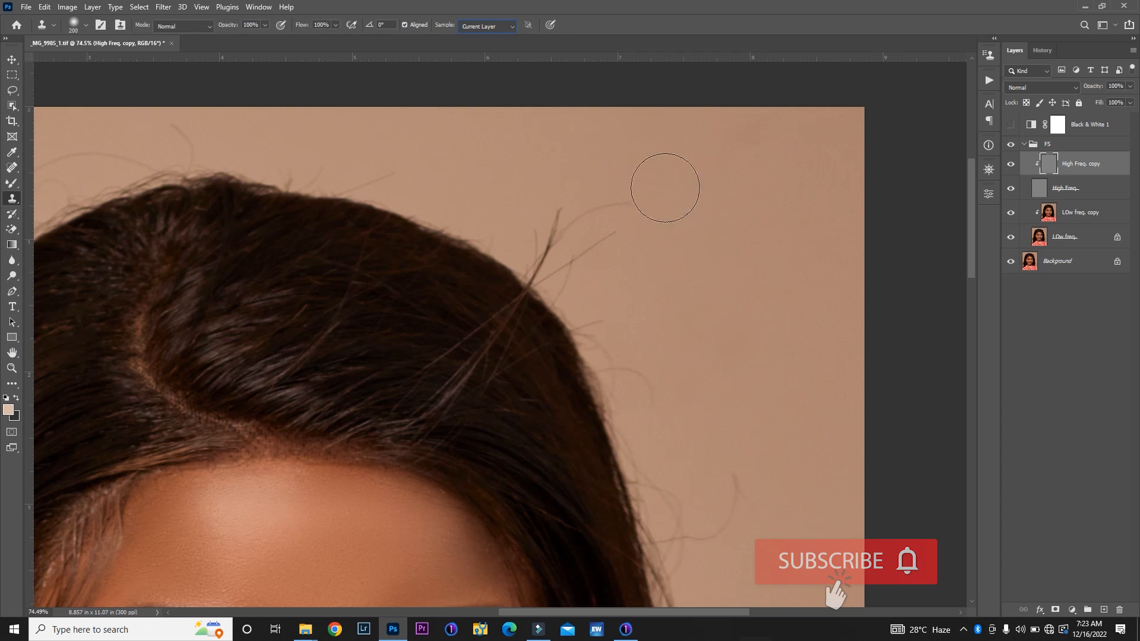
pyautogui.keyDown('alt'); pyautogui.click(677, 185); pyautogui.keyUp('alt')
pyautogui.click(631, 200)
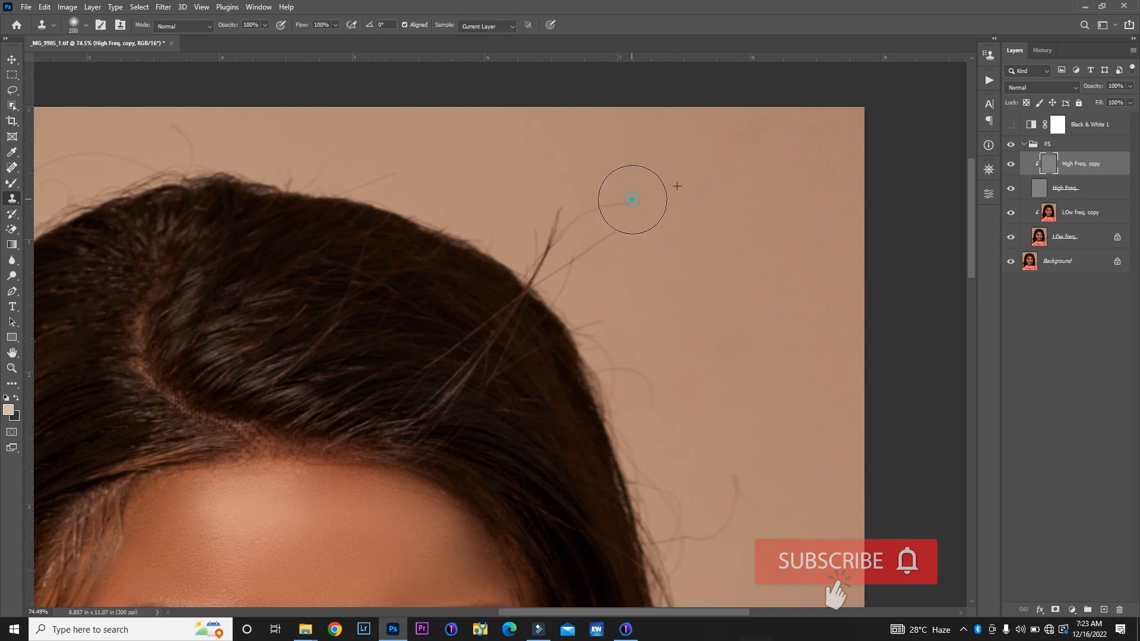
pyautogui.click(620, 205)
pyautogui.click(597, 219)
# Step: Select the LOw freq. copy layer and clone clean backdrop over the remaining stray hairs sticking out from the head
pyautogui.click(1080, 212)
pyautogui.keyDown('alt'); pyautogui.click(683, 193); pyautogui.keyUp('alt')
pyautogui.click(615, 208)
pyautogui.click(598, 219)
pyautogui.click(572, 231)
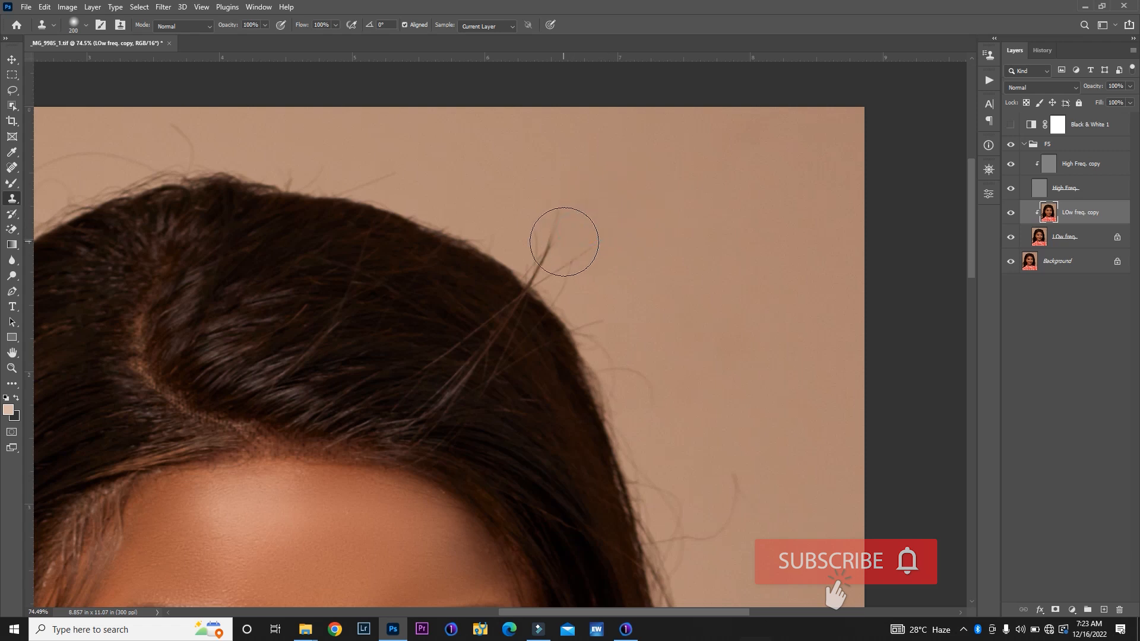
pyautogui.click(564, 222)
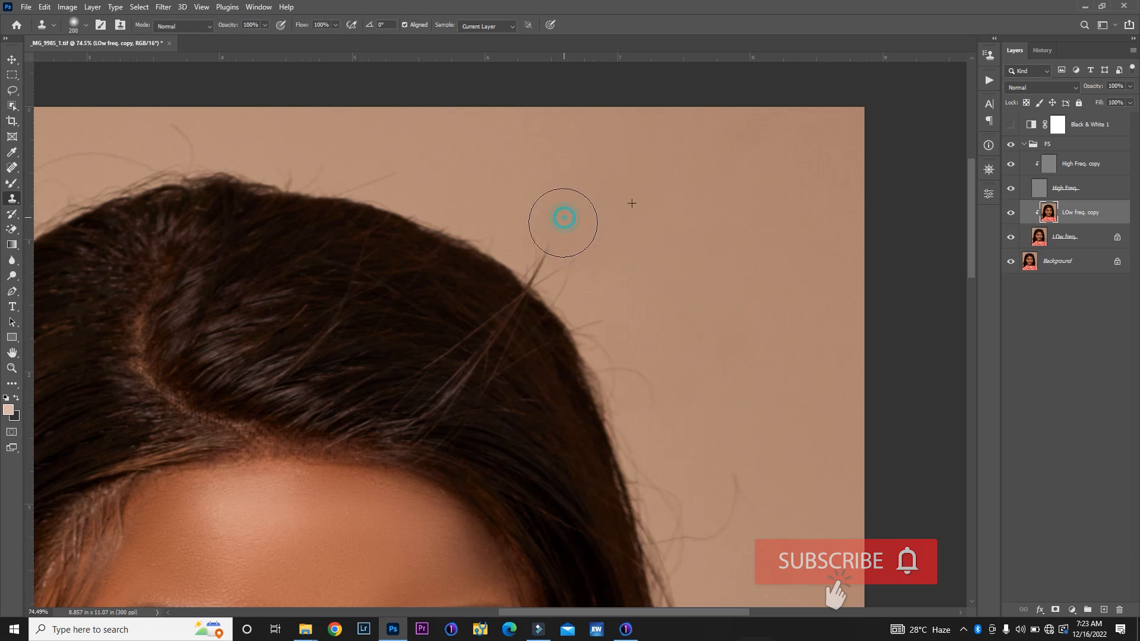
pyautogui.click(556, 252)
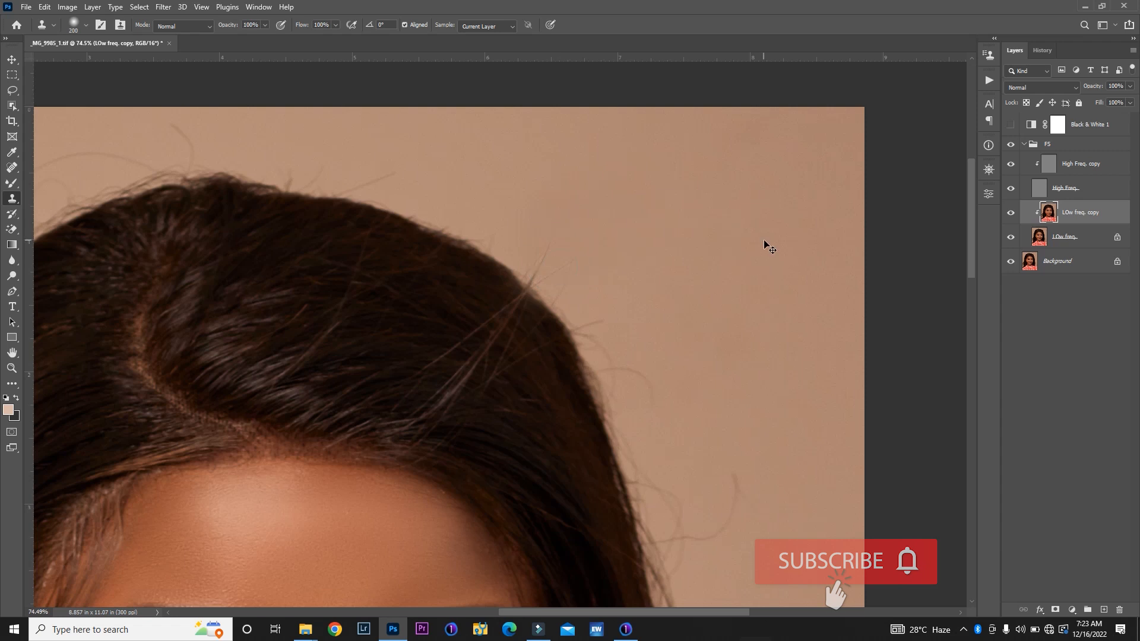
# Step: Duplicate the LOw freq. copy layer and clip the duplicate to the low-frequency layers below
pyautogui.hotkey('ctrl', 'j')
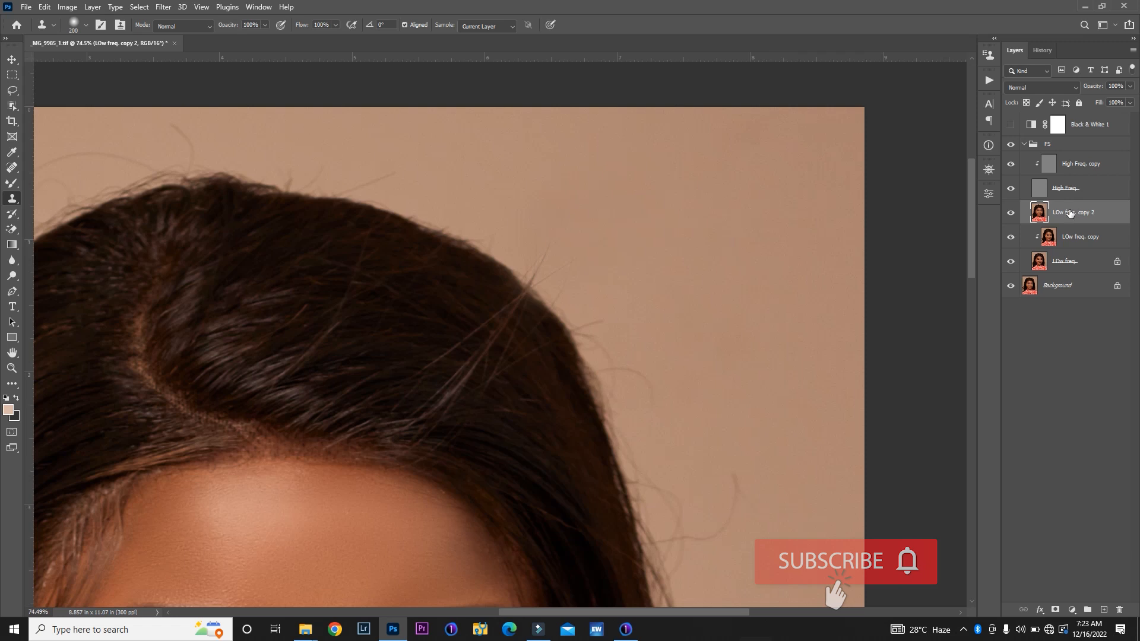
pyautogui.keyDown('alt'); pyautogui.click(1076, 223); pyautogui.keyUp('alt')
# Step: Clone clean backdrop over the flyaway hairs around the upper ear-side edge of the head on the LOw freq. copy 2 layer
pyautogui.hotkey('ctrl', '-')
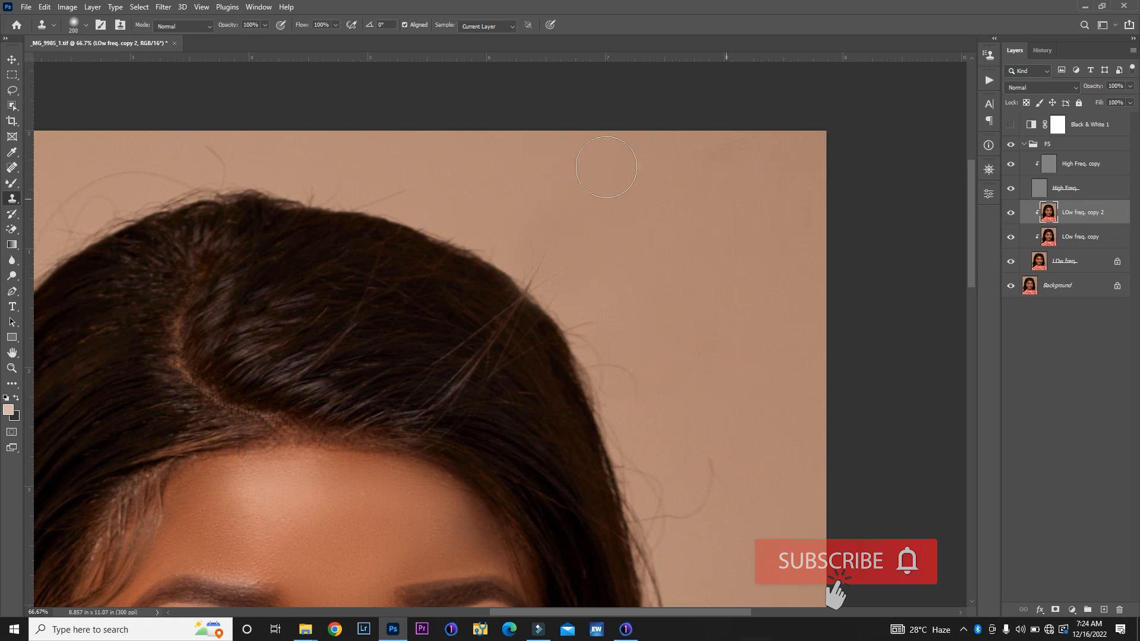
pyautogui.hotkey('ctrl', '-')
pyautogui.hotkey('ctrl', '-')
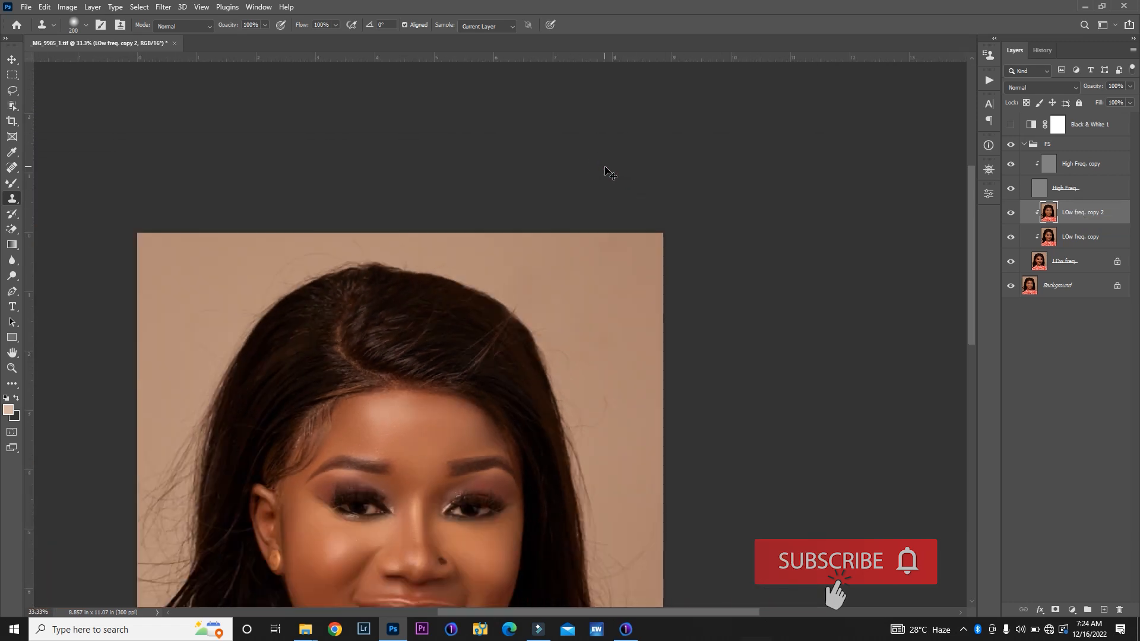
pyautogui.keyDown('alt'); pyautogui.click(217, 298); pyautogui.keyUp('alt')
pyautogui.moveTo(213, 309)
pyautogui.mouseDown()
pyautogui.moveTo(192, 326)
pyautogui.moveTo(198, 351)
pyautogui.mouseUp()
pyautogui.keyDown('alt'); pyautogui.click(158, 270); pyautogui.keyUp('alt')
pyautogui.click(188, 324)
pyautogui.click(237, 309)
pyautogui.click(276, 267)
pyautogui.click(295, 263)
pyautogui.press('super')
pyautogui.click(216, 273)
pyautogui.press('super')
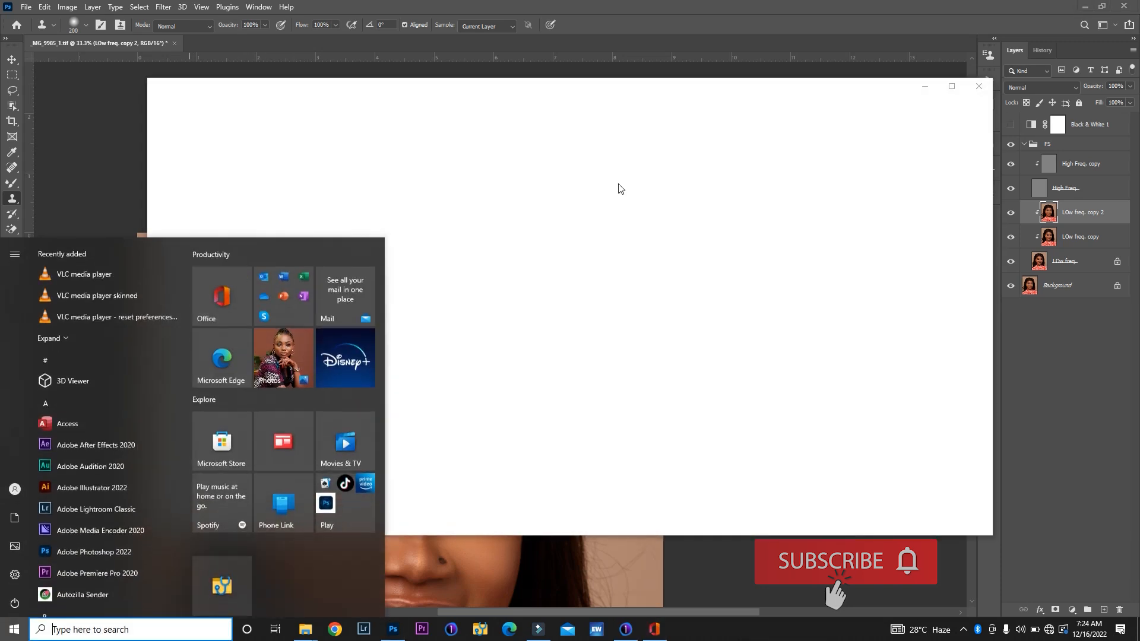
pyautogui.click(971, 92)
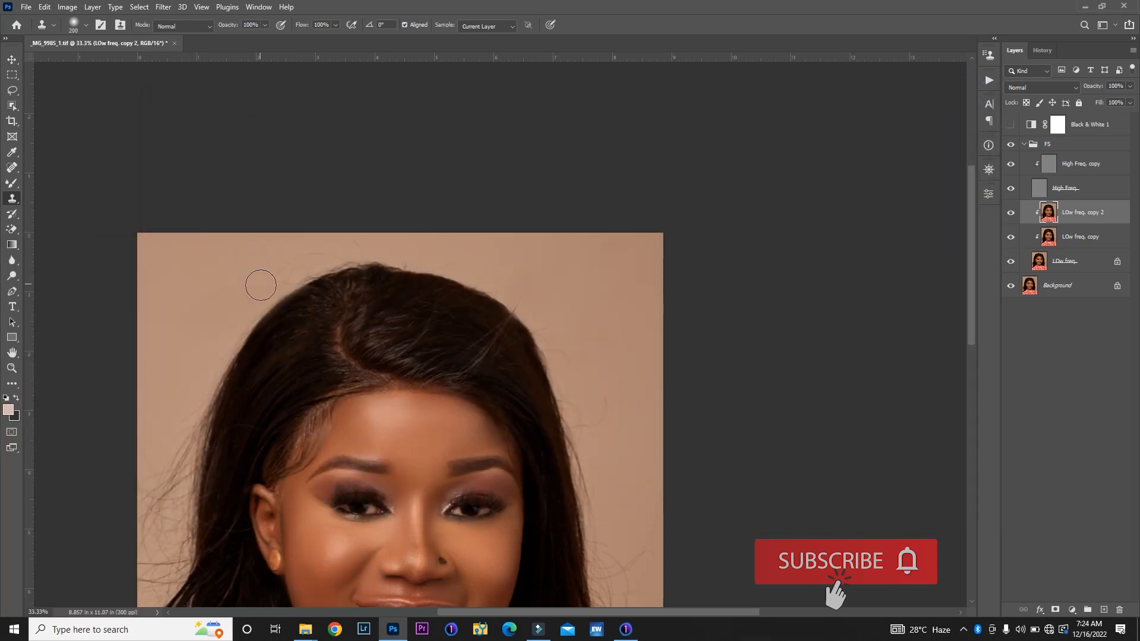
# Step: Clone out the fine stray hairs along the top of the head with a smaller Clone Stamp brush
pyautogui.keyDown('alt'); pyautogui.click(227, 282); pyautogui.keyUp('alt')
pyautogui.press('[')
pyautogui.press('[')
pyautogui.press('[')
pyautogui.press('[')
pyautogui.keyDown('alt'); pyautogui.click(282, 264); pyautogui.keyUp('alt')
pyautogui.moveTo(298, 255); pyautogui.dragTo(322, 255)
pyautogui.keyDown('alt'); pyautogui.click(397, 254); pyautogui.keyUp('alt')
pyautogui.click(359, 255)
pyautogui.keyDown('alt'); pyautogui.click(288, 255); pyautogui.keyUp('alt')
pyautogui.click(325, 256)
pyautogui.moveTo(328, 256); pyautogui.dragTo(352, 259)
# Step: Enlarge the Clone Stamp brush and clean the flyaway hairs from the backdrop beside the hair on the ear side
pyautogui.press(']')
pyautogui.press(']')
pyautogui.press(']')
pyautogui.press(']')
pyautogui.press(']')
pyautogui.press(']')
pyautogui.press(']')
pyautogui.keyDown('alt'); pyautogui.click(166, 379); pyautogui.keyUp('alt')
pyautogui.moveTo(192, 342); pyautogui.dragTo(180, 420)
pyautogui.keyDown('alt'); pyautogui.click(186, 269); pyautogui.keyUp('alt')
pyautogui.moveTo(162, 356); pyautogui.dragTo(165, 457)
pyautogui.keyDown('alt'); pyautogui.click(166, 406); pyautogui.keyUp('alt')
pyautogui.moveTo(165, 402); pyautogui.dragTo(165, 502)
# Step: Clone clean backdrop over the lower ear-side flyaways using Clone Stamp brush sizes of 175 and 400 pixels
pyautogui.press('[')
pyautogui.press('[')
pyautogui.press('[')
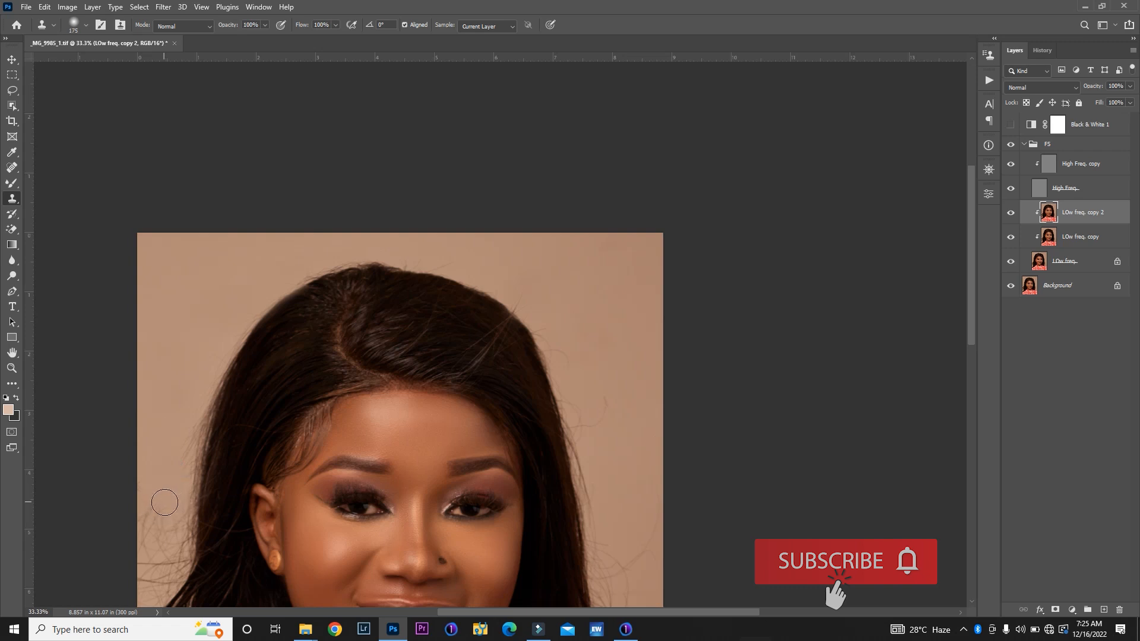
pyautogui.keyDown('alt'); pyautogui.click(161, 461); pyautogui.keyUp('alt')
pyautogui.moveTo(153, 499); pyautogui.dragTo(157, 549)
pyautogui.keyDown('alt'); pyautogui.click(155, 487); pyautogui.keyUp('alt')
pyautogui.press(']')
pyautogui.press(']')
pyautogui.press(']')
pyautogui.press(']')
pyautogui.keyDown('alt'); pyautogui.click(158, 397); pyautogui.keyUp('alt')
pyautogui.moveTo(158, 498)
pyautogui.mouseDown()
pyautogui.moveTo(145, 575)
pyautogui.moveTo(156, 528)
pyautogui.mouseUp()
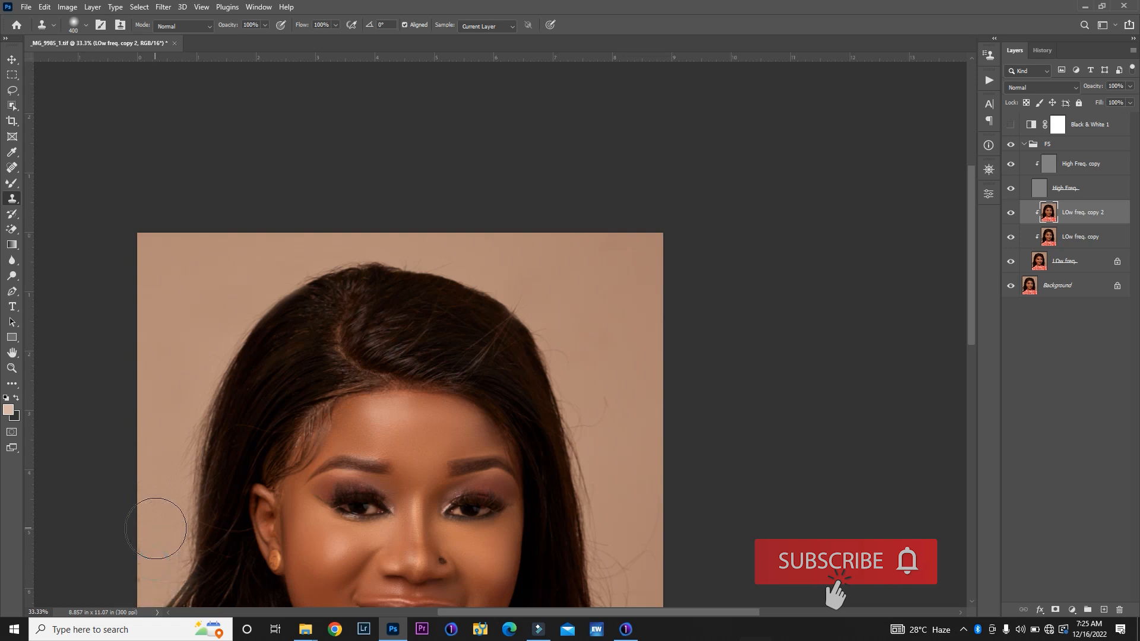
pyautogui.keyDown('alt'); pyautogui.click(153, 494); pyautogui.keyUp('alt')
pyautogui.keyDown('alt'); pyautogui.click(159, 469); pyautogui.keyUp('alt')
pyautogui.click(170, 452)
pyautogui.click(171, 436)
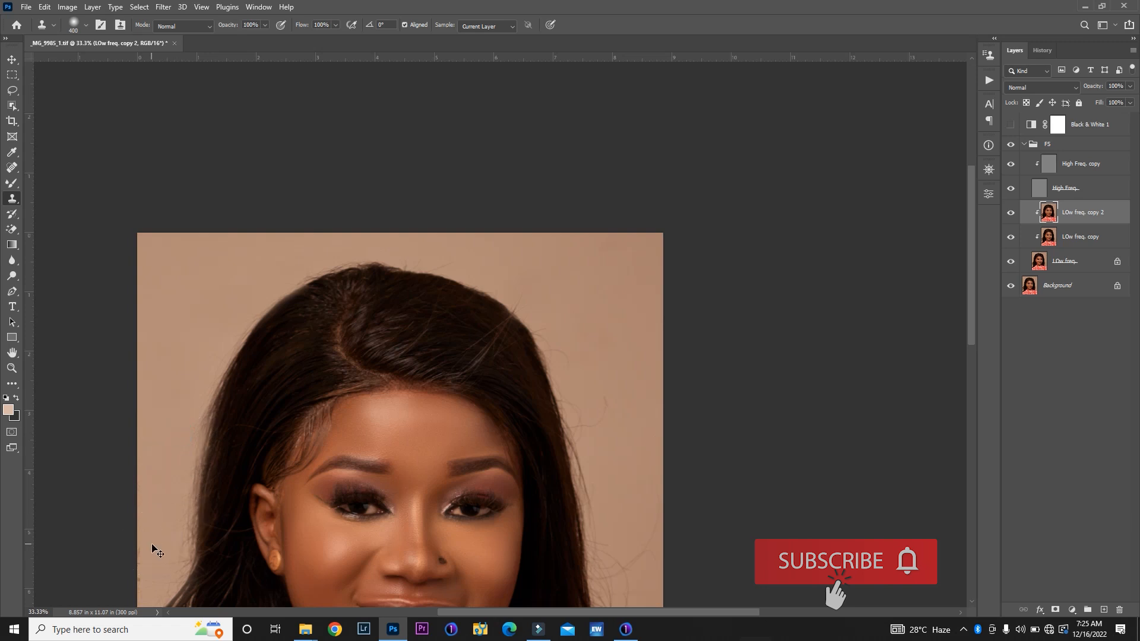
# Step: Try to clone over the backdrop along the hair edge opposite the visible ear, and undo the stroke
pyautogui.hotkey('ctrl', '-')
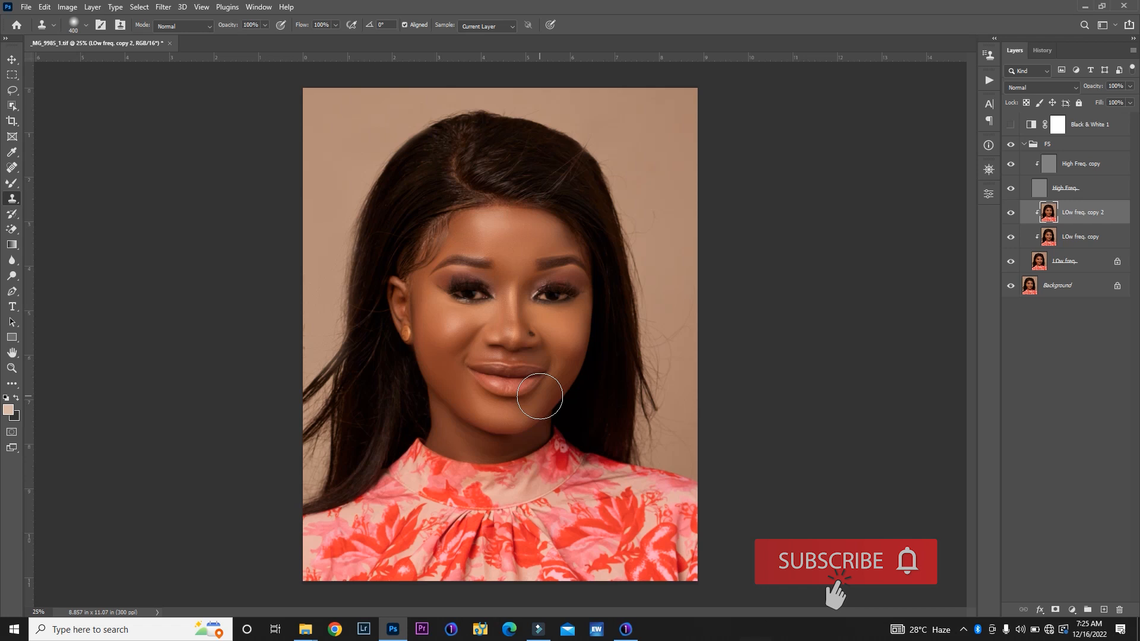
pyautogui.moveTo(636, 178); pyautogui.dragTo(649, 239)
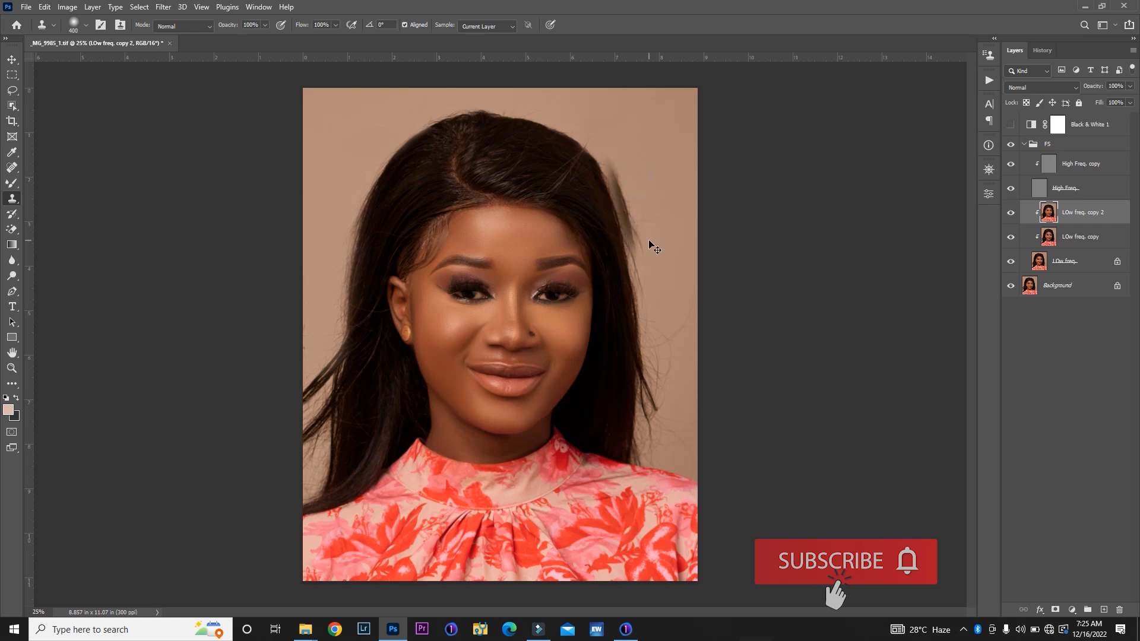
pyautogui.hotkey('ctrl', 'z')
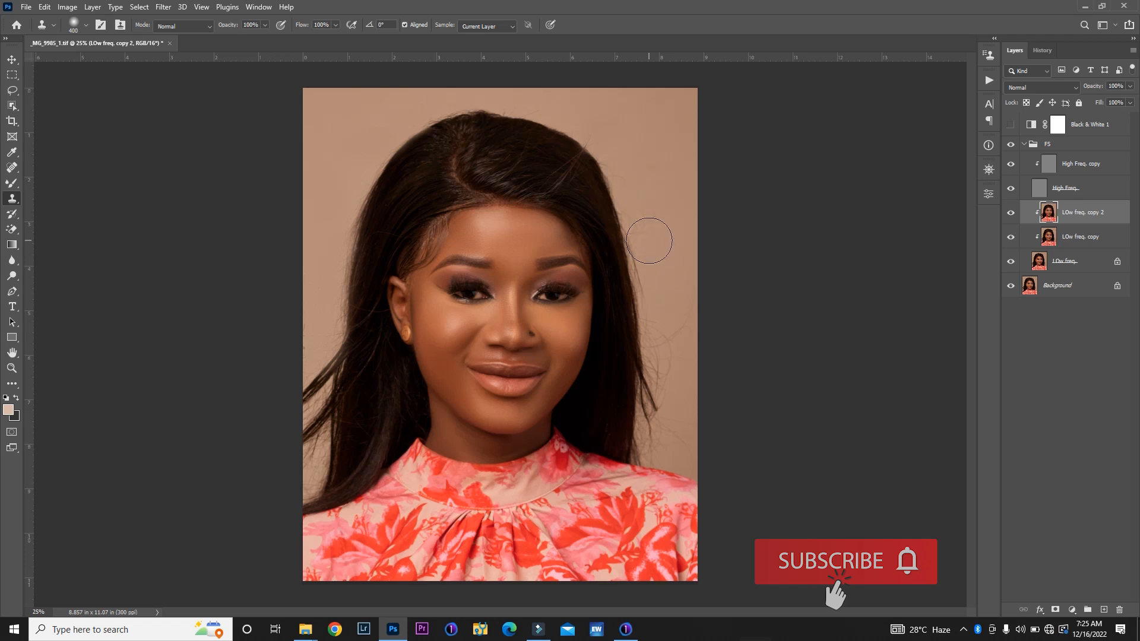